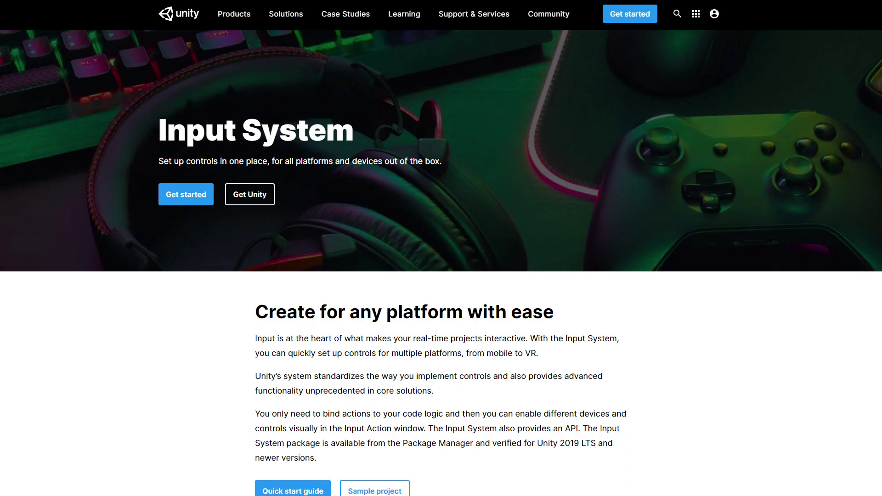
Step: Read through the Unity Input System web page, from the introduction through the solution cards to the key features
{"action": "scroll", "coordinate": [441, 248], "scroll_direction": "down", "scroll_amount": 3}
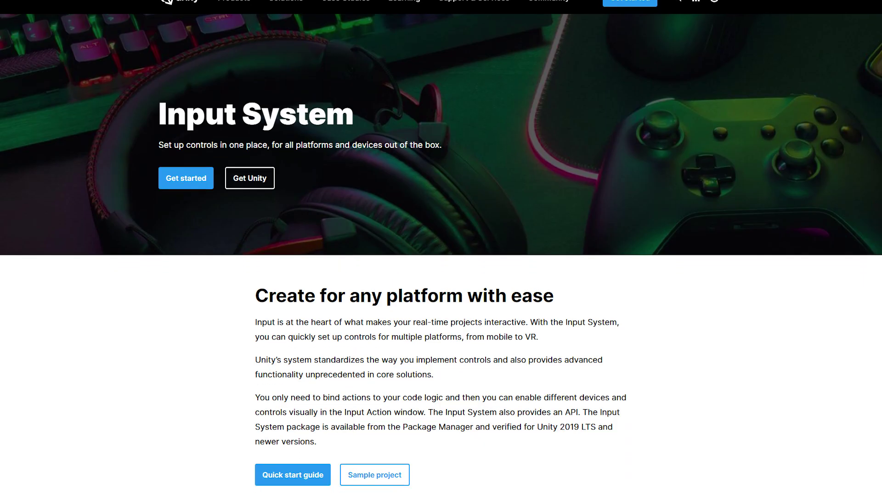
{"action": "scroll", "coordinate": [441, 248], "scroll_direction": "down", "scroll_amount": 4}
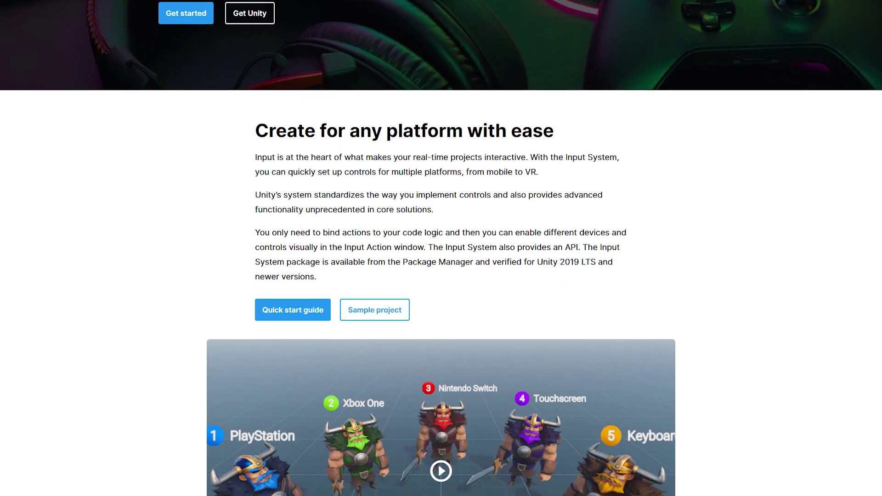
{"action": "scroll", "coordinate": [441, 248], "scroll_direction": "down", "scroll_amount": 4}
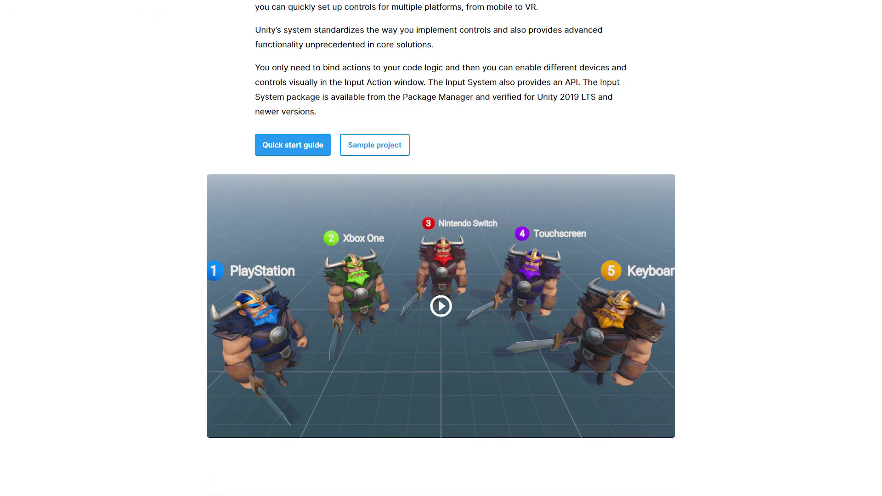
{"action": "scroll", "coordinate": [441, 249], "scroll_direction": "down", "scroll_amount": 4}
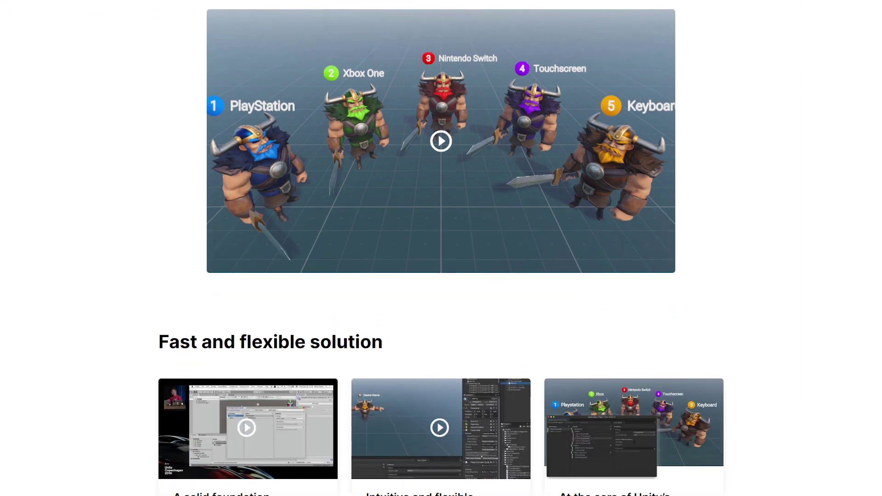
{"action": "scroll", "coordinate": [441, 248], "scroll_direction": "down", "scroll_amount": 4}
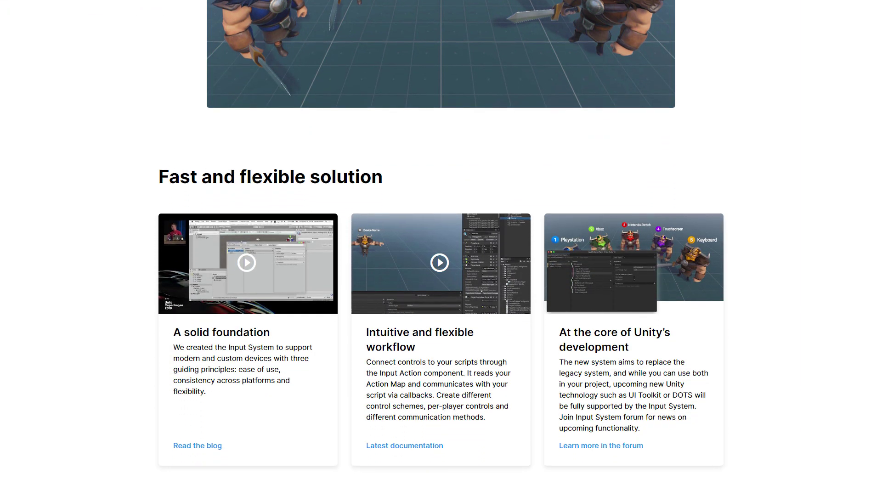
{"action": "scroll", "coordinate": [442, 248], "scroll_direction": "down", "scroll_amount": 4}
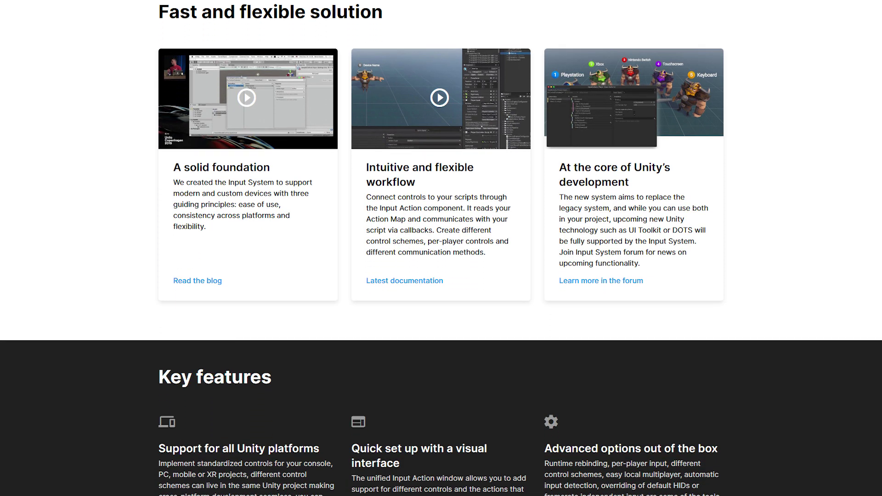
{"action": "scroll", "coordinate": [441, 248], "scroll_direction": "down", "scroll_amount": 4}
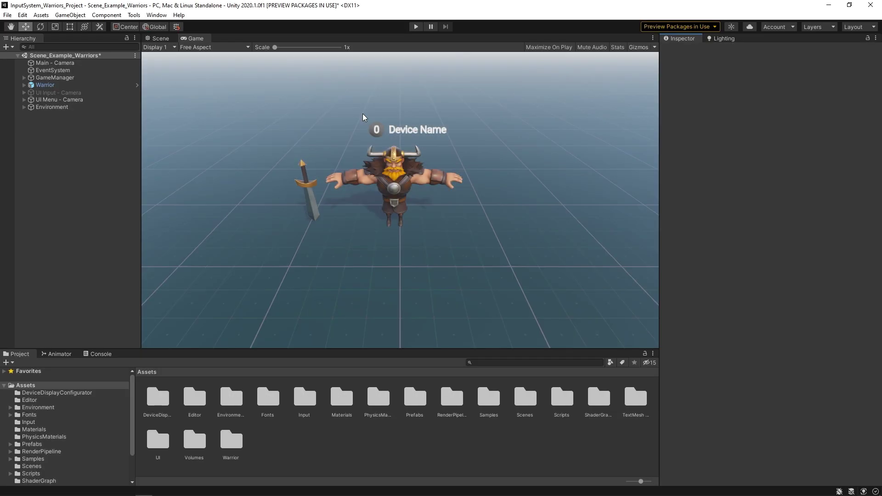
Step: Switch to the Unity editor, install the Input System package with the Package Manager, and expand the package's samples
{"action": "left_click", "coordinate": [156, 15]}
{"action": "left_click", "coordinate": [181, 99]}
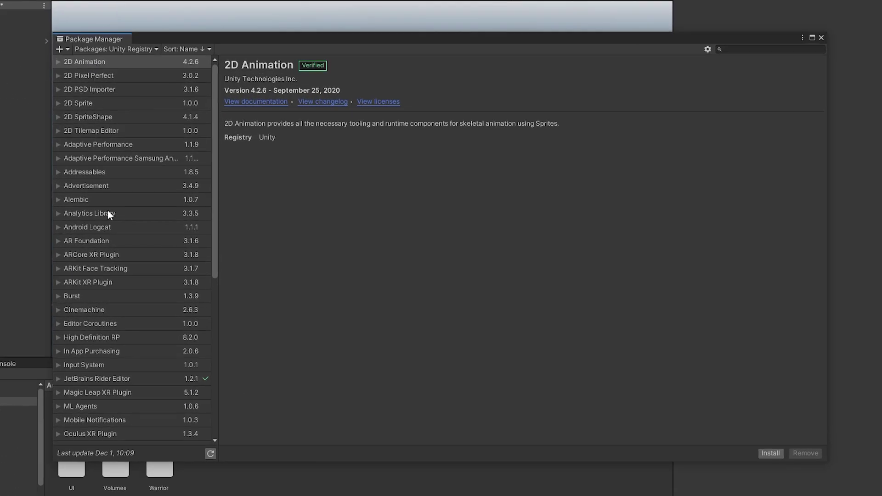
{"action": "left_click", "coordinate": [94, 365]}
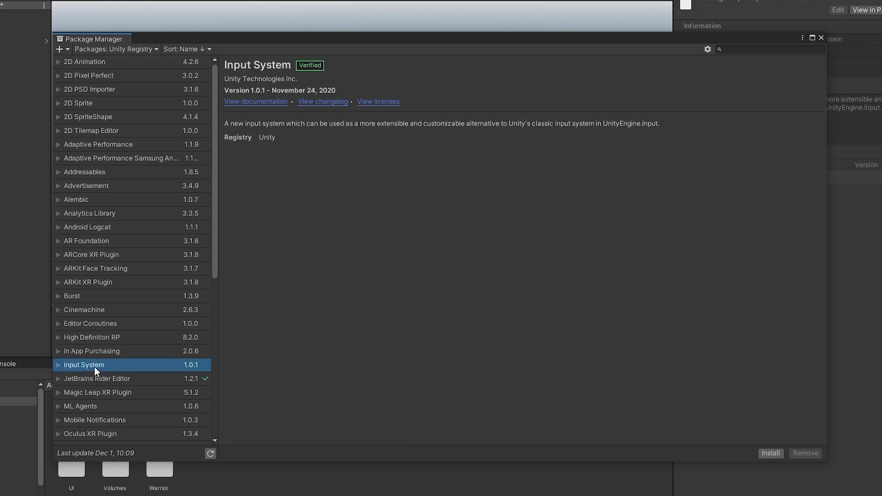
{"action": "left_click", "coordinate": [773, 457]}
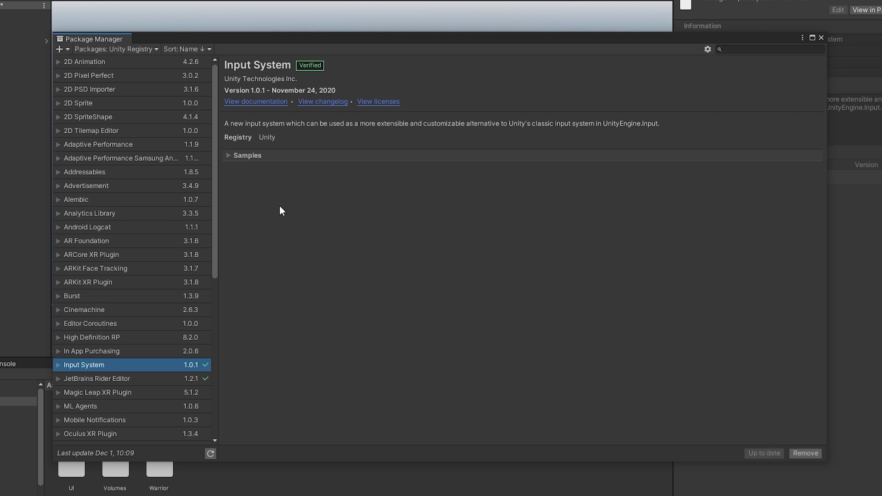
{"action": "left_click", "coordinate": [231, 156]}
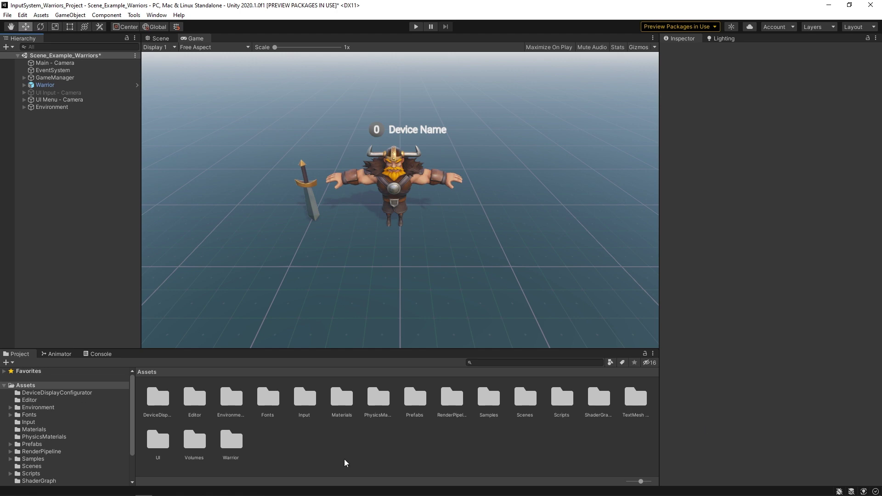
Step: Create an Input Actions asset named PlayerActions in the Assets folder
{"action": "right_click", "coordinate": [277, 442]}
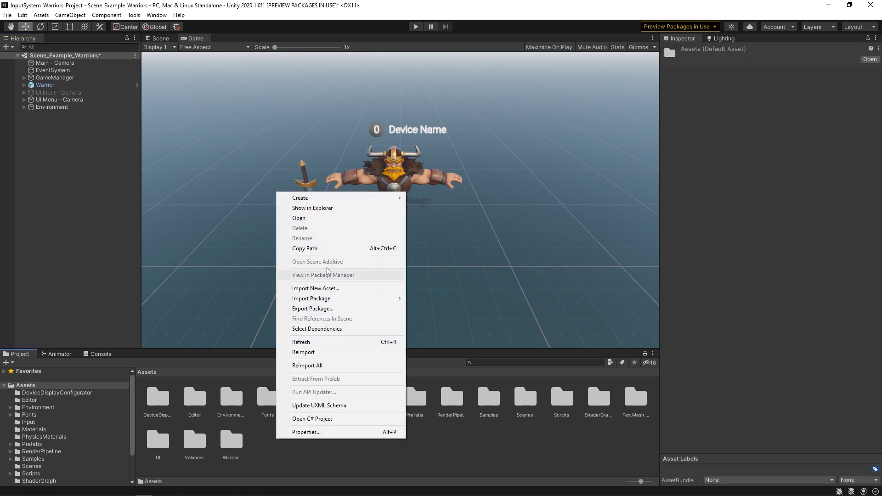
{"action": "mouse_move", "coordinate": [335, 198]}
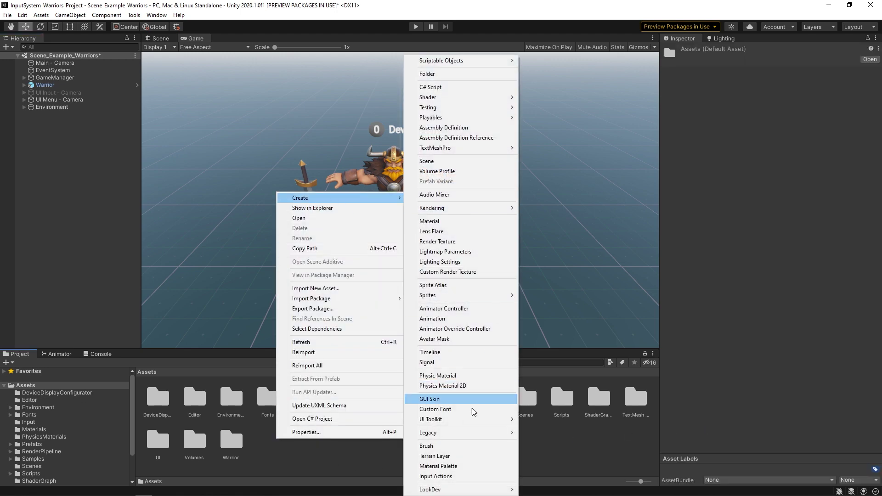
{"action": "left_click", "coordinate": [457, 477]}
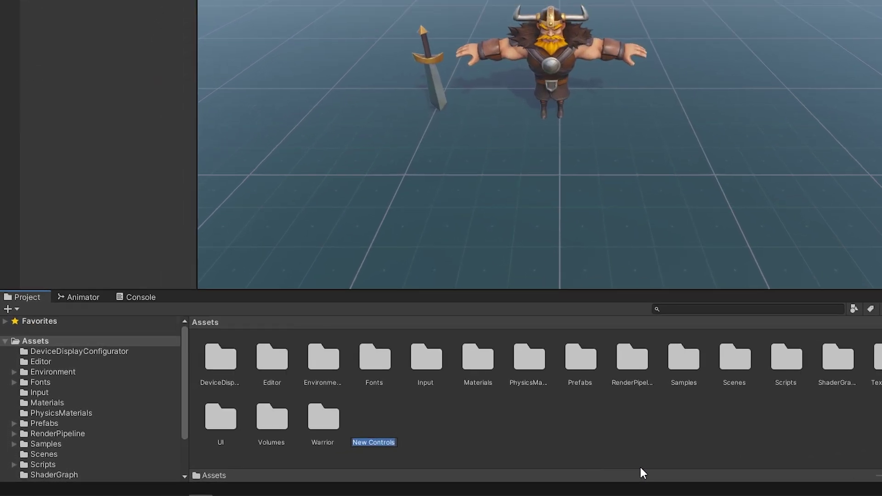
{"action": "type", "text": "PlayerActions"}
{"action": "key", "text": "Return"}
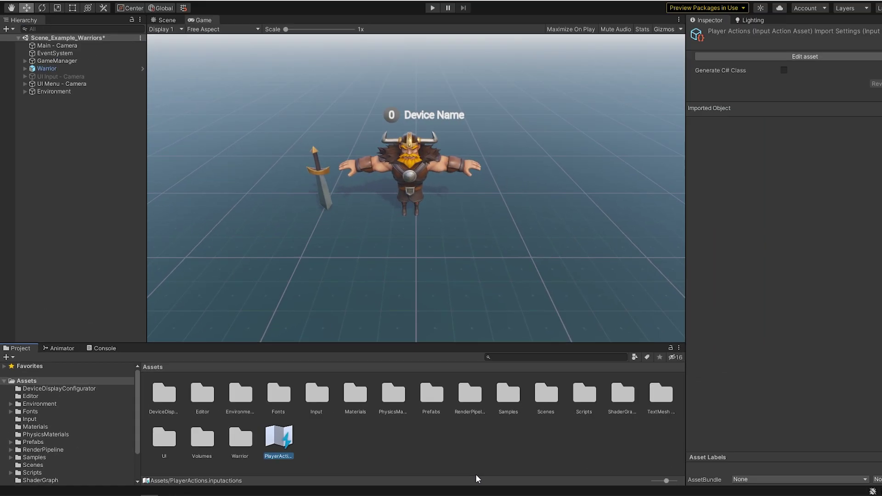
Step: Open the PlayerActions asset for editing and add an action map named PlayerControls
{"action": "double_click", "coordinate": [373, 419]}
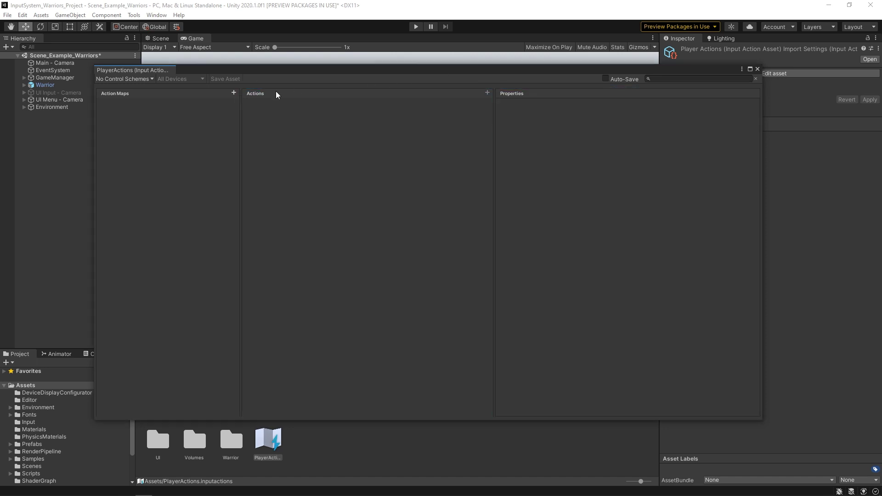
{"action": "left_click", "coordinate": [234, 93]}
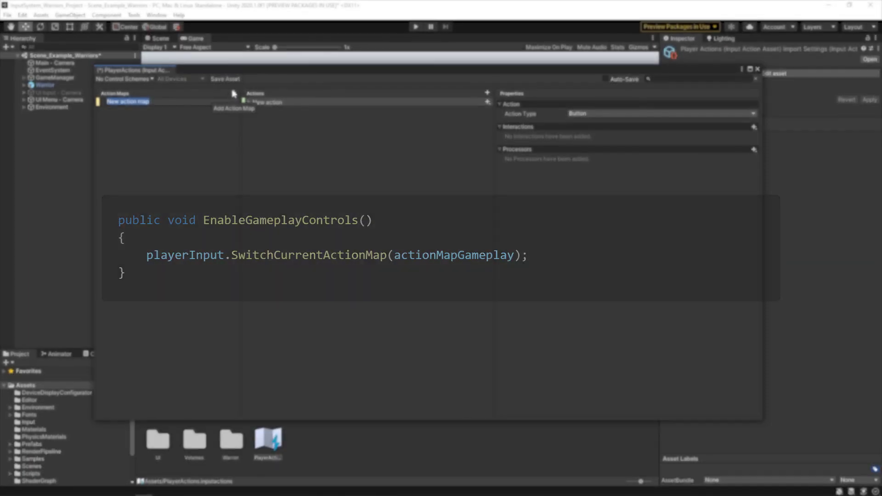
{"action": "type", "text": "PlayerControls"}
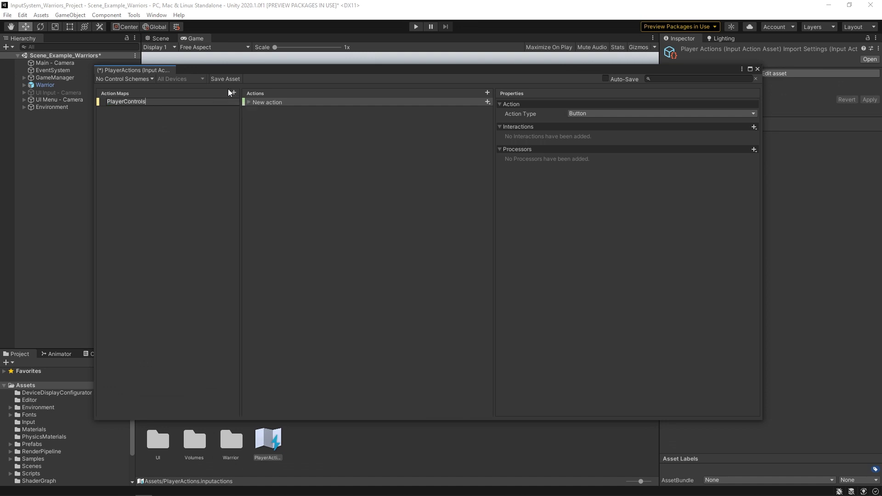
{"action": "key", "text": "Return"}
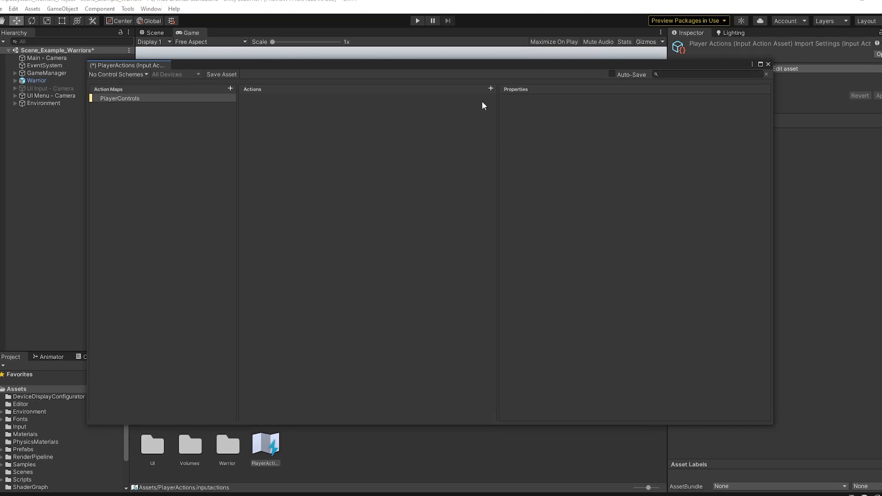
Step: Add an action named Attack to the PlayerControls map, keeping Button as its action type
{"action": "left_click", "coordinate": [512, 62]}
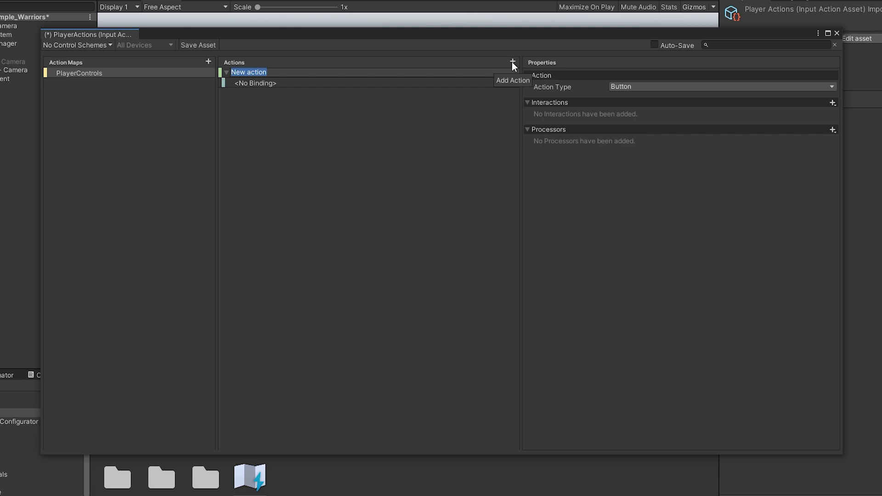
{"action": "type", "text": "Attack"}
{"action": "key", "text": "Return"}
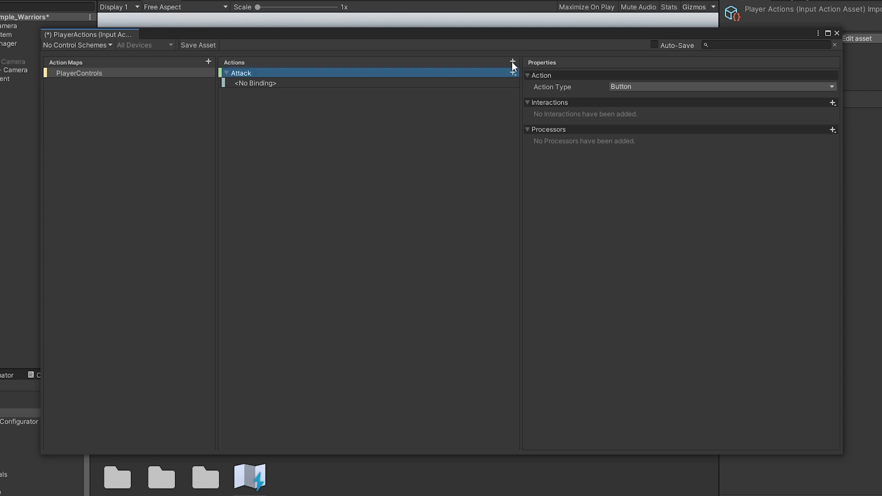
{"action": "left_click", "coordinate": [710, 88]}
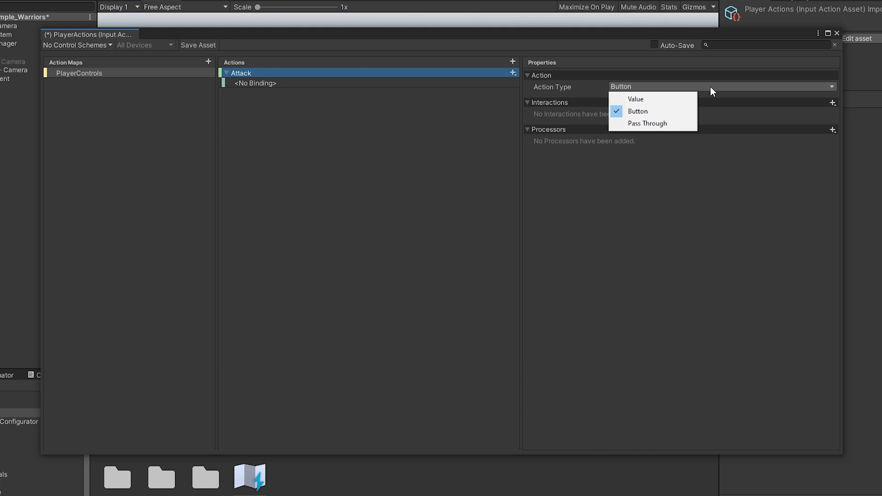
{"action": "left_click", "coordinate": [710, 87]}
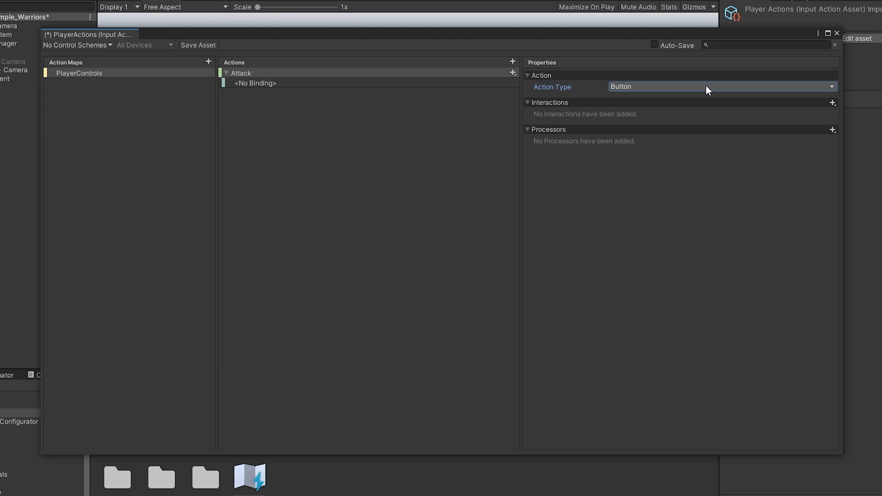
Step: Add an action named Movement with action type Value and control type Vector 2
{"action": "left_click", "coordinate": [512, 61]}
{"action": "type", "text": "Movement"}
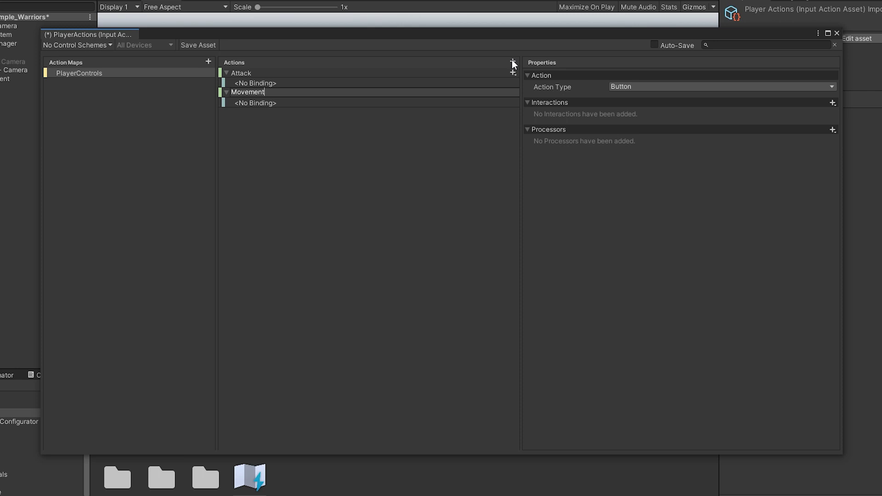
{"action": "key", "text": "Return"}
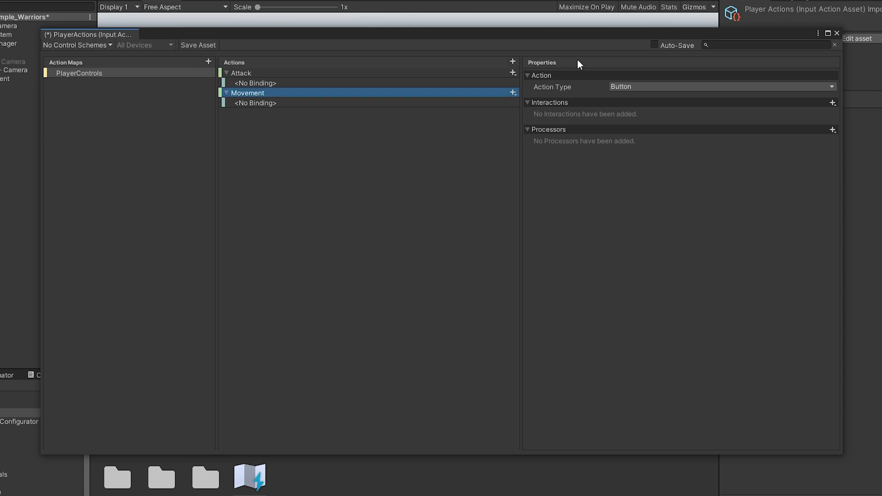
{"action": "left_click", "coordinate": [647, 86]}
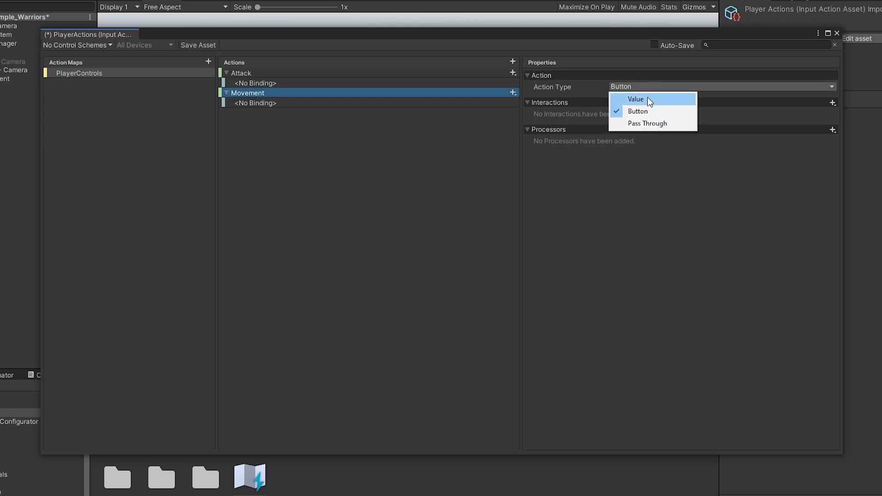
{"action": "left_click", "coordinate": [649, 100]}
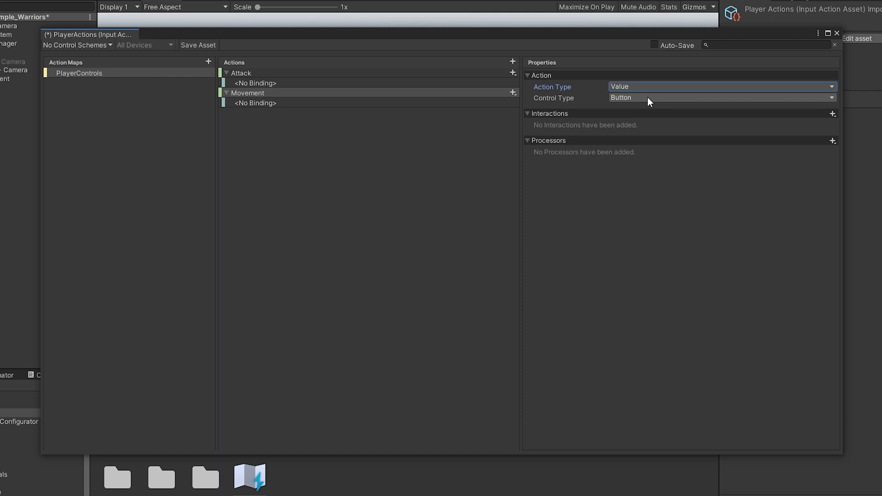
{"action": "left_click", "coordinate": [648, 98]}
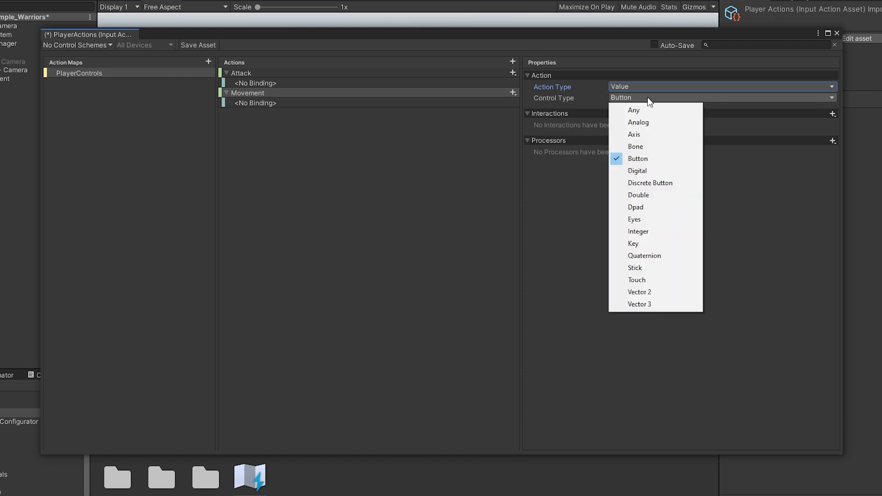
{"action": "left_click", "coordinate": [642, 293]}
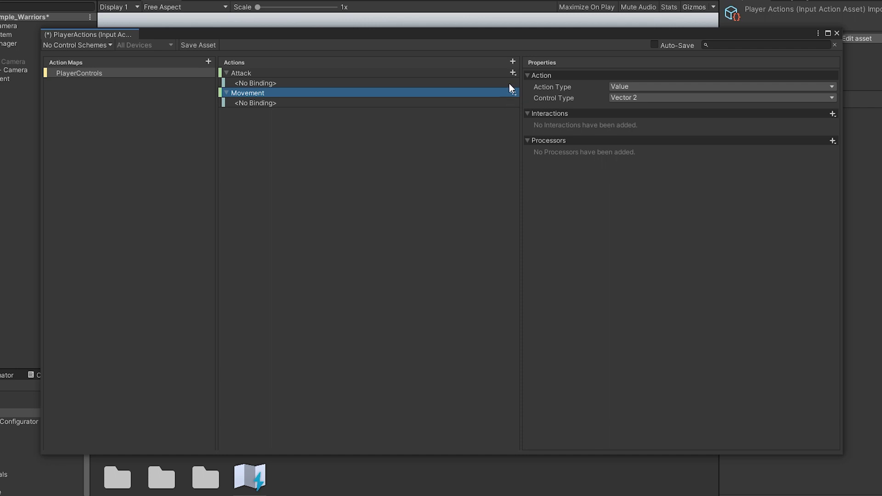
Step: Add a binding to the Attack action and open its path for editing
{"action": "left_click", "coordinate": [513, 72]}
{"action": "left_click", "coordinate": [521, 75]}
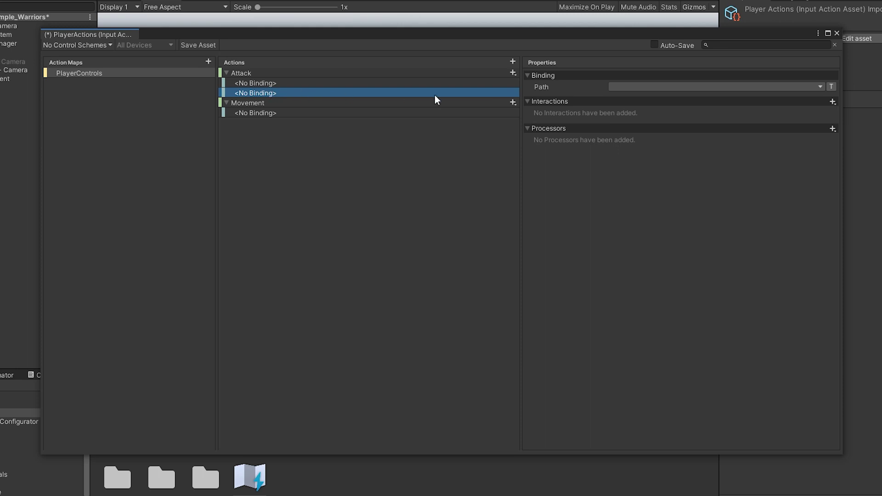
{"action": "left_click", "coordinate": [622, 87]}
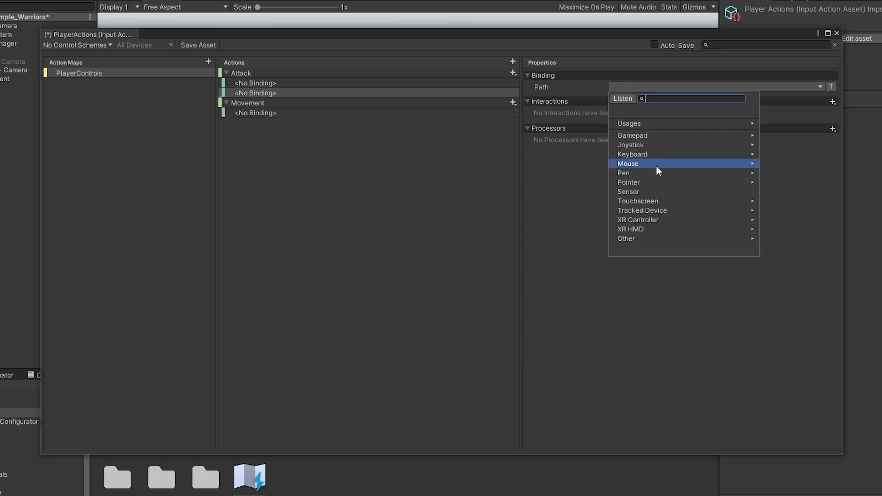
{"action": "left_click", "coordinate": [655, 153]}
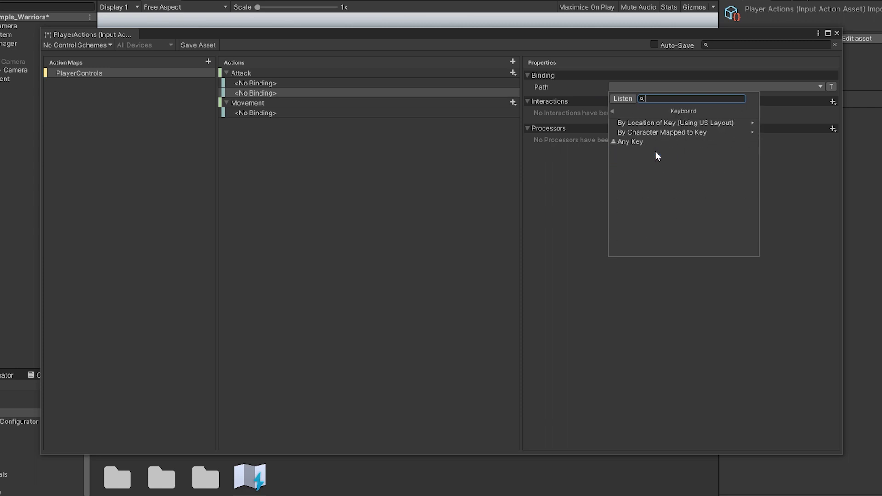
{"action": "left_click", "coordinate": [677, 132]}
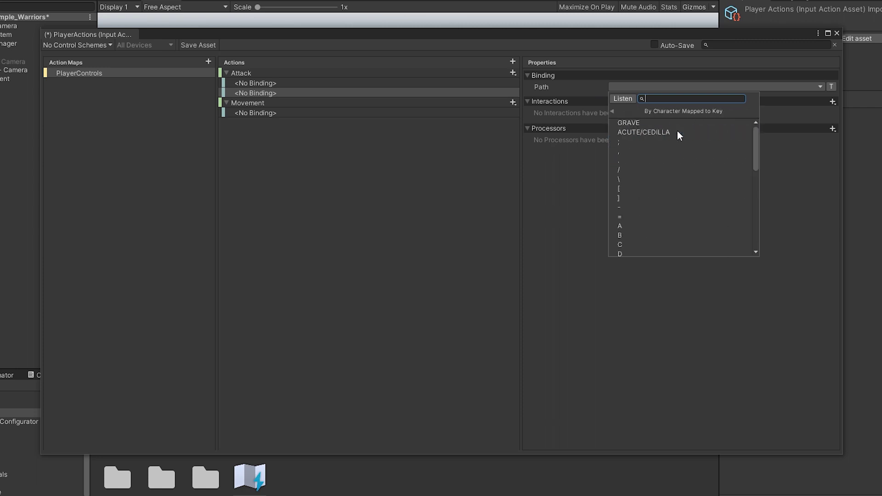
{"action": "scroll", "coordinate": [686, 156], "scroll_direction": "down", "scroll_amount": 9}
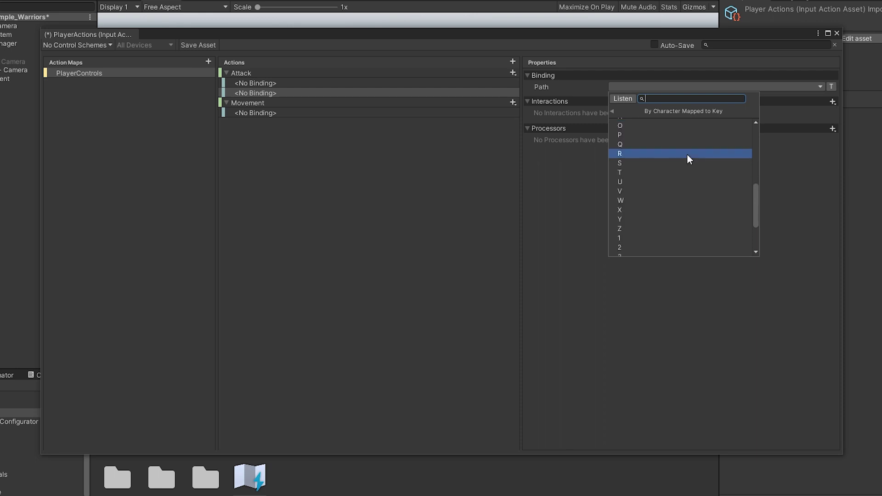
{"action": "scroll", "coordinate": [688, 158], "scroll_direction": "up", "scroll_amount": 5}
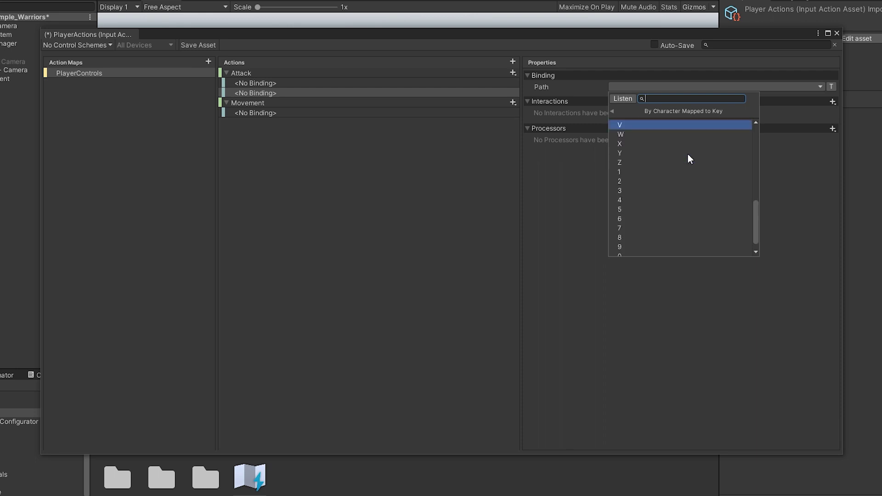
{"action": "left_click", "coordinate": [613, 112]}
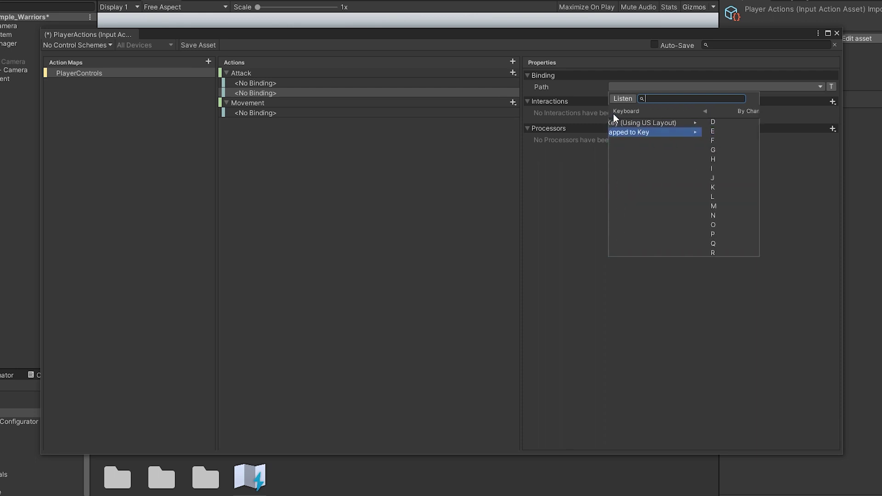
{"action": "left_click", "coordinate": [618, 112]}
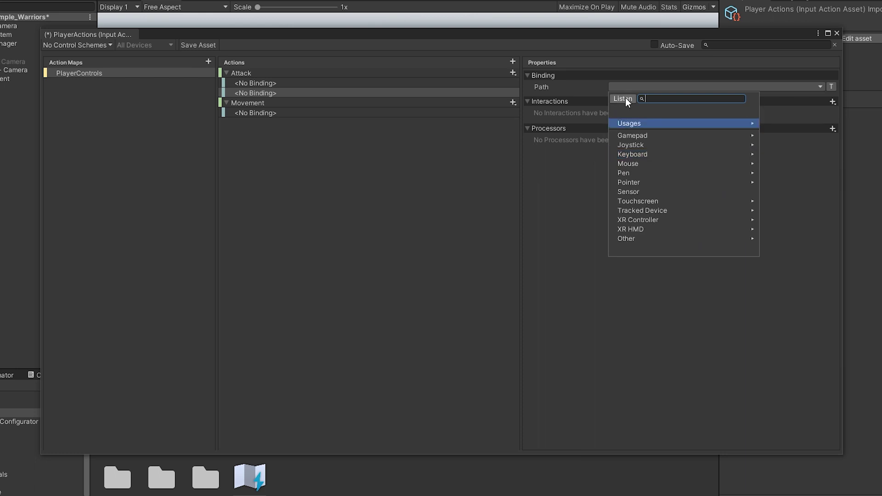
Step: Listen for the E key and assign E [Keyboard] as the Attack binding's path
{"action": "left_click", "coordinate": [625, 98]}
{"action": "key", "text": "e"}
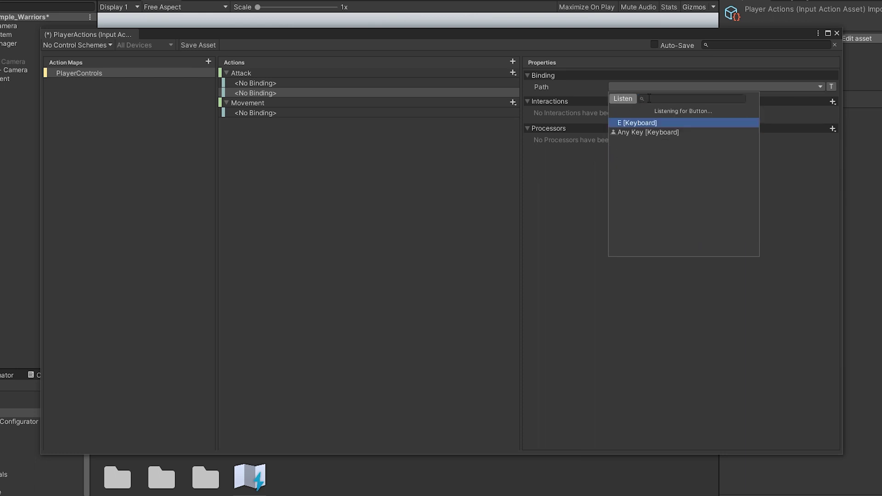
{"action": "left_click", "coordinate": [652, 122]}
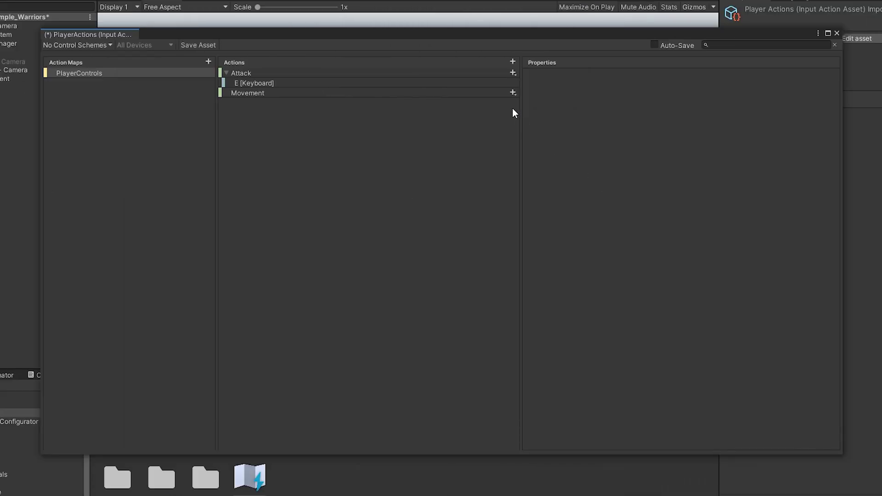
Step: Add a 2D Vector composite to the Movement action and name it WASD Keys
{"action": "left_click", "coordinate": [513, 92]}
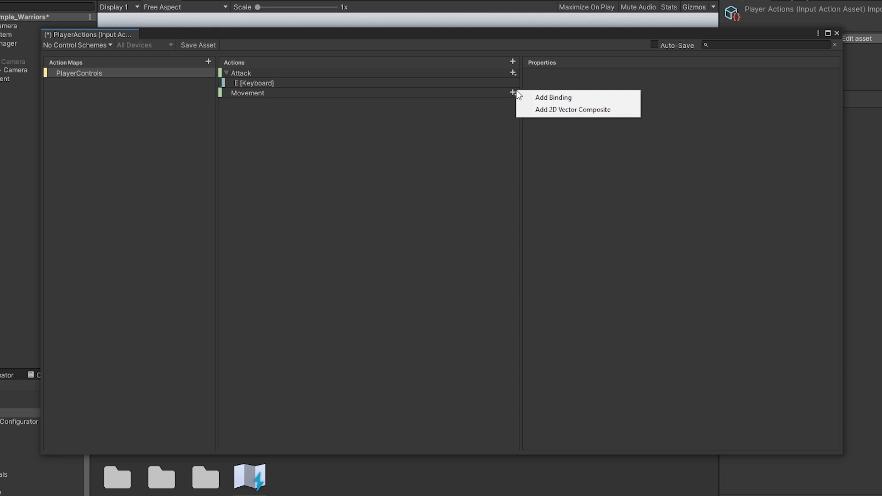
{"action": "left_click", "coordinate": [545, 109]}
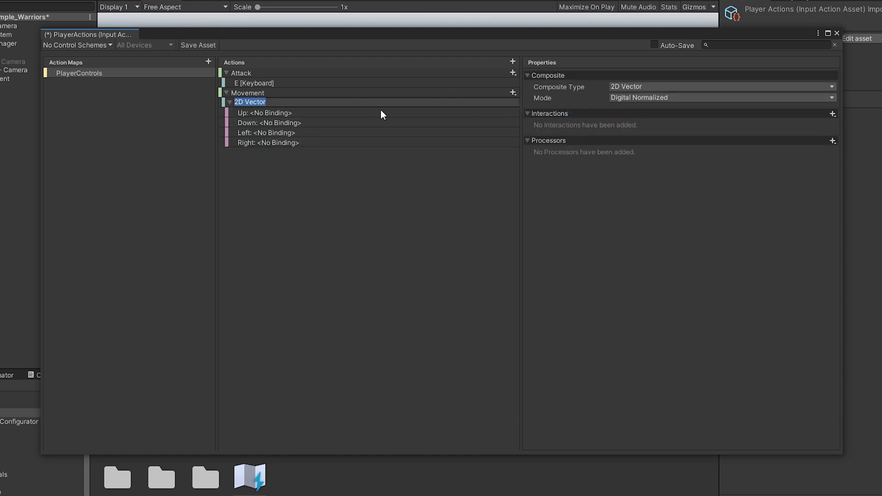
{"action": "type", "text": "WASD Keys"}
{"action": "key", "text": "Return"}
Step: Bind the Up part of the WASD Keys composite to W [Keyboard] by listening for the key
{"action": "left_click", "coordinate": [290, 111]}
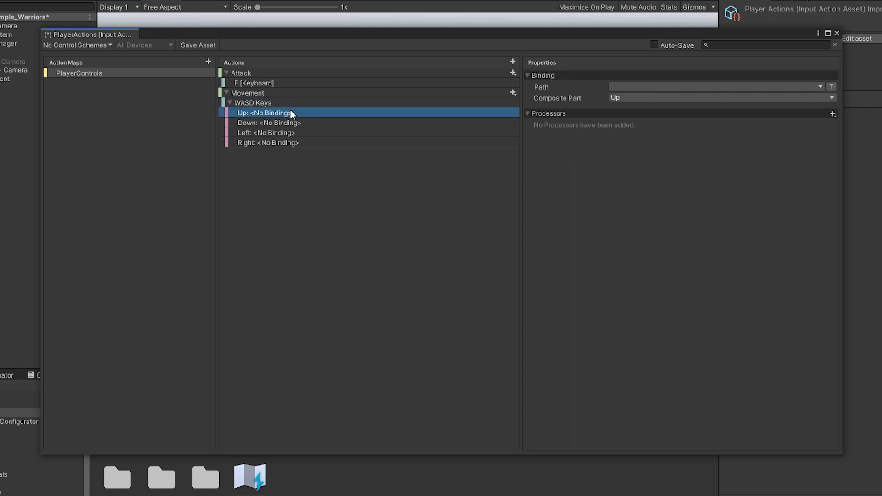
{"action": "left_click", "coordinate": [627, 87]}
{"action": "left_click", "coordinate": [629, 99]}
{"action": "key", "text": "w"}
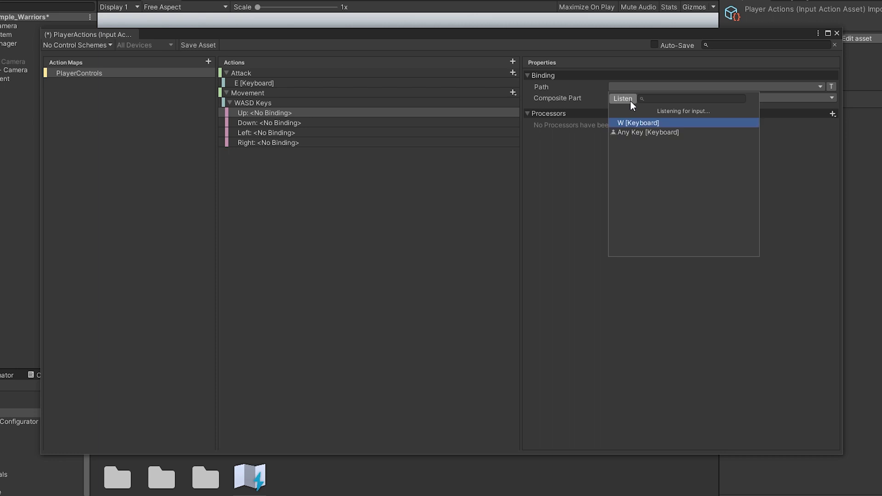
{"action": "left_click", "coordinate": [633, 121]}
Step: Bind the Down part of the WASD Keys composite to S [Keyboard] by listening for the key
{"action": "left_click", "coordinate": [401, 123]}
{"action": "left_click", "coordinate": [621, 88]}
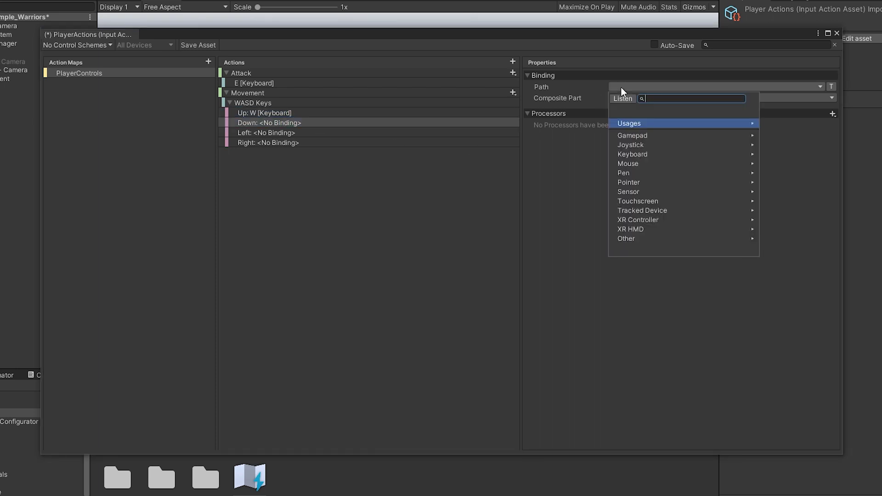
{"action": "left_click", "coordinate": [624, 99]}
{"action": "key", "text": "s"}
{"action": "left_click", "coordinate": [641, 123]}
Step: Bind the Left part of the WASD Keys composite to A [Keyboard] by listening for the key
{"action": "left_click", "coordinate": [308, 133]}
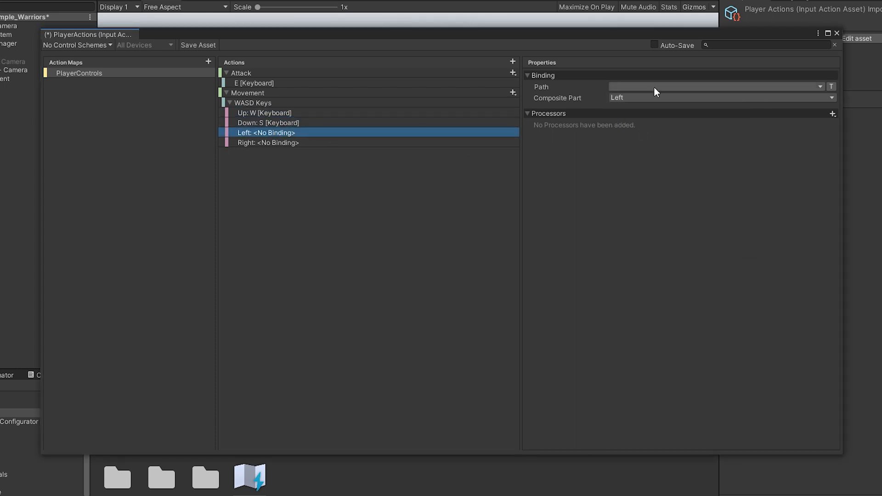
{"action": "left_click", "coordinate": [654, 88]}
{"action": "left_click", "coordinate": [622, 99]}
{"action": "key", "text": "a"}
{"action": "left_click", "coordinate": [638, 122]}
Step: Bind the Right part of the WASD Keys composite to D [Keyboard] and save the PlayerActions asset
{"action": "left_click", "coordinate": [338, 142]}
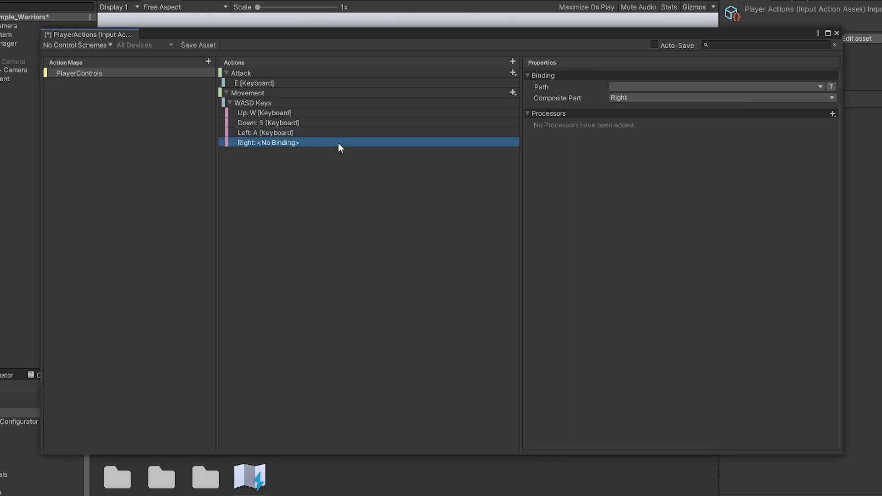
{"action": "left_click", "coordinate": [643, 87]}
{"action": "left_click", "coordinate": [624, 99]}
{"action": "key", "text": "d"}
{"action": "left_click", "coordinate": [627, 123]}
{"action": "left_click", "coordinate": [188, 45]}
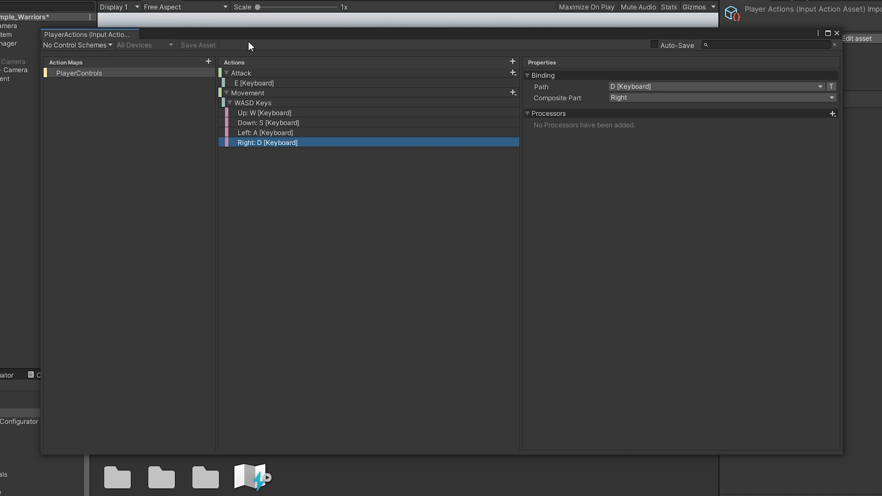
{"action": "left_click", "coordinate": [658, 45]}
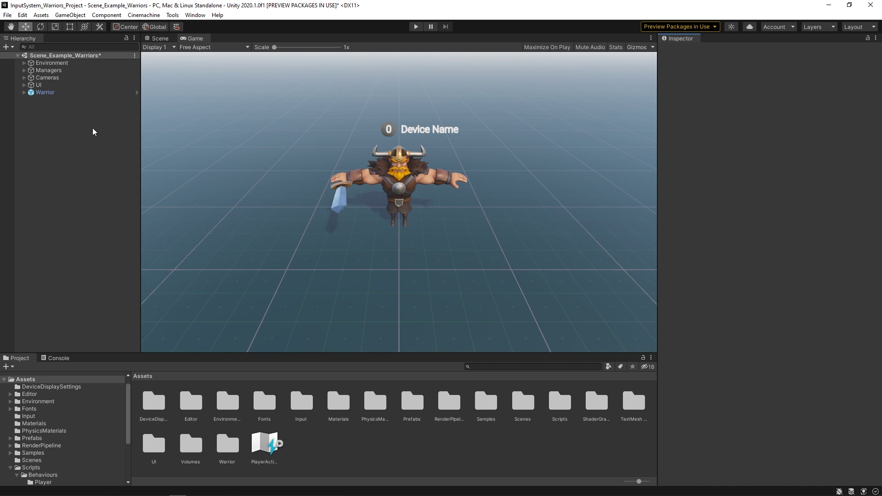
Step: Add a Player Input component to the Warrior and assign it to the Player Controller script's Player Input reference
{"action": "left_click", "coordinate": [75, 92]}
{"action": "left_click", "coordinate": [721, 268]}
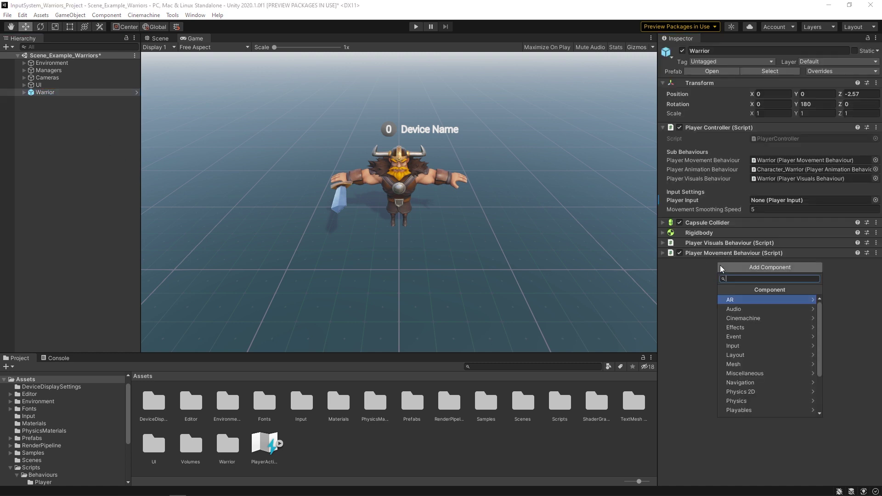
{"action": "type", "text": "player"}
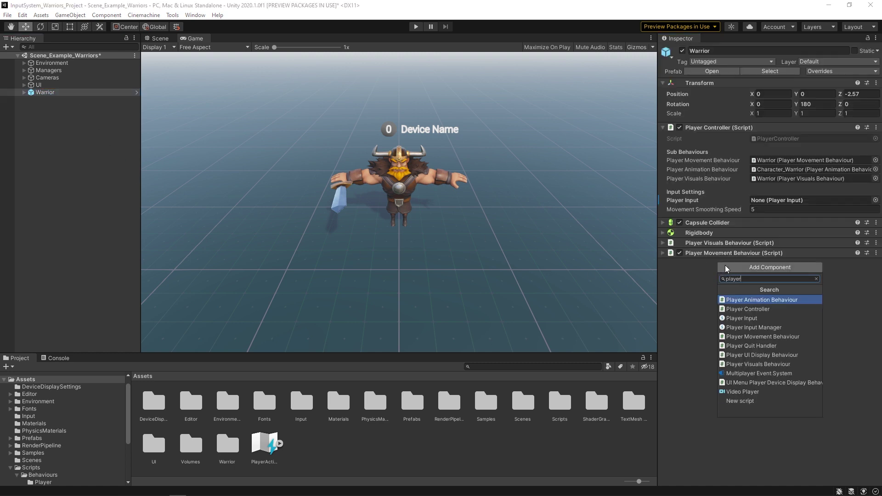
{"action": "type", "text": " input"}
{"action": "key", "text": "Return"}
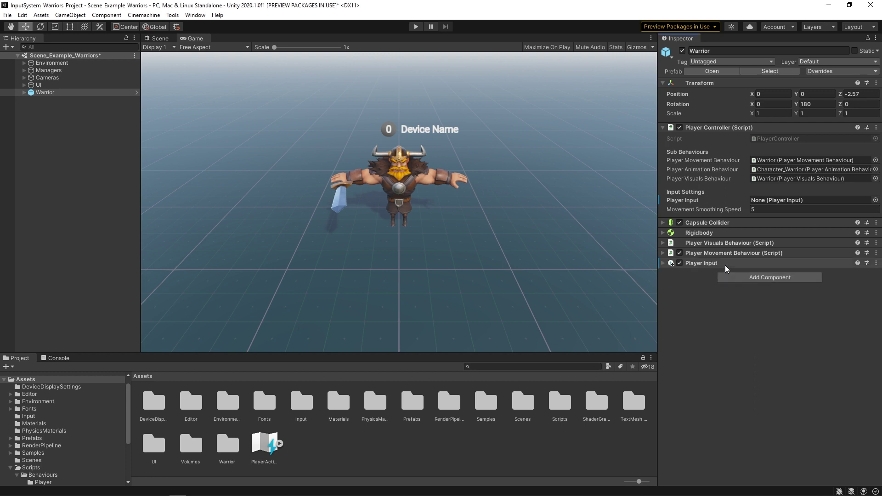
{"action": "left_click", "coordinate": [663, 266]}
{"action": "left_click_drag", "start_coordinate": [715, 264], "coordinate": [789, 205]}
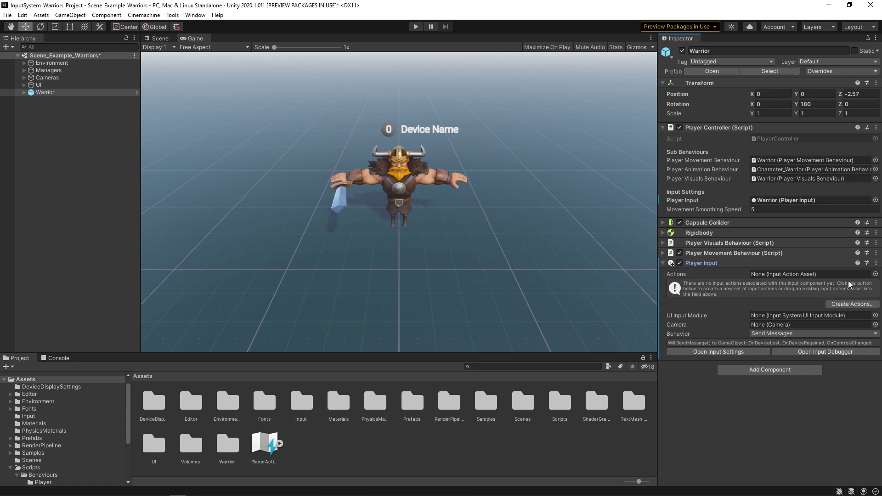
Step: Assign the PlayerActions asset as the Player Input component's Actions and set its Behavior to Invoke Unity Events
{"action": "left_click_drag", "start_coordinate": [267, 444], "coordinate": [795, 275]}
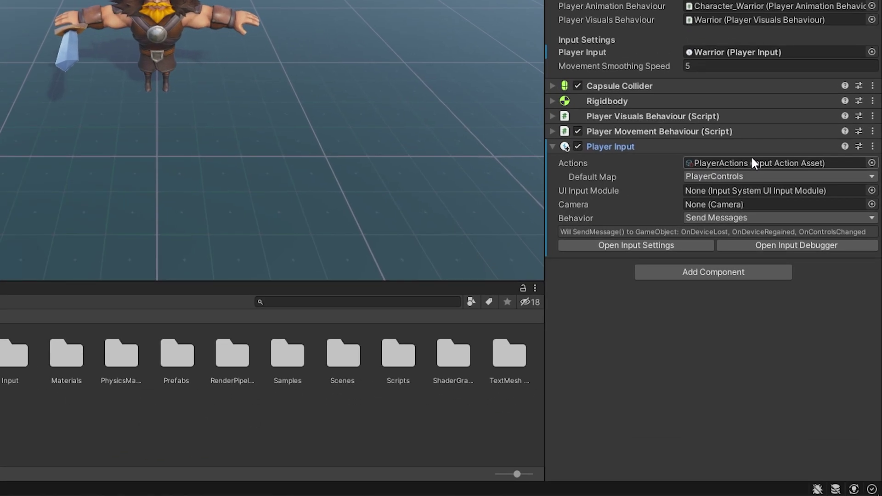
{"action": "left_click", "coordinate": [801, 218]}
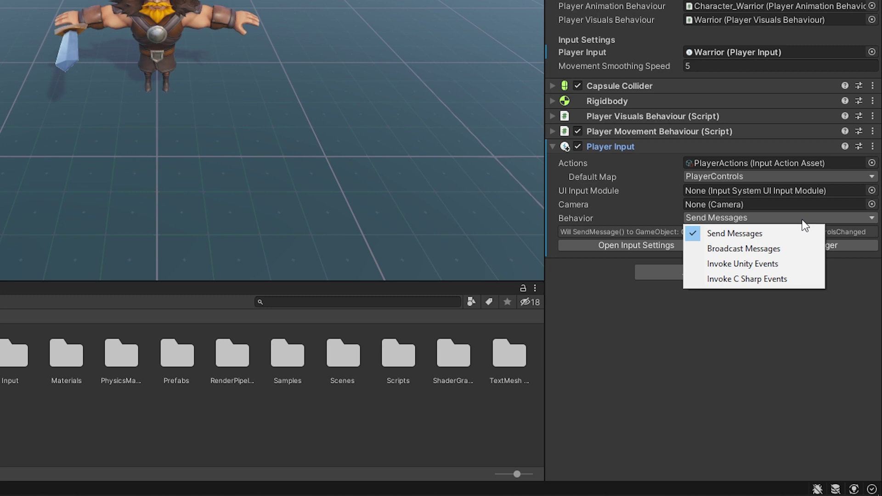
{"action": "left_click", "coordinate": [779, 269]}
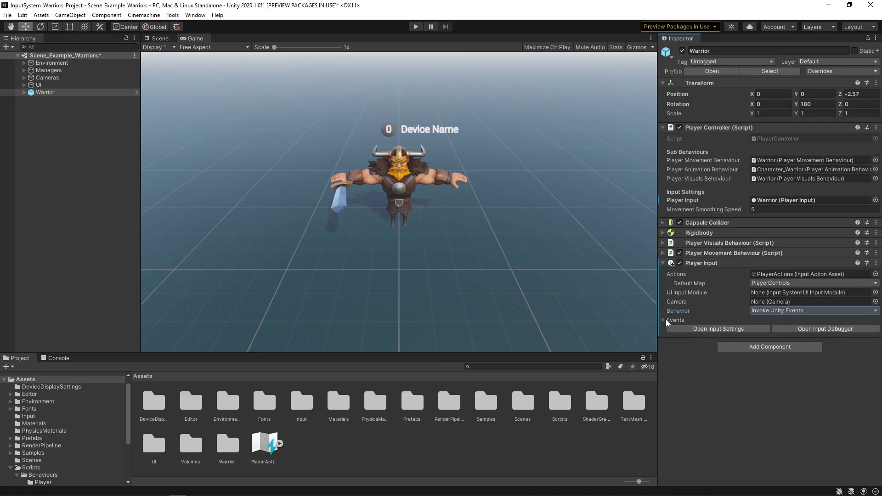
Step: Add a callback to the PlayerControls Attack event that targets the Warrior's Player Controller and calls PlayerController.OnAttack
{"action": "left_click", "coordinate": [556, 232]}
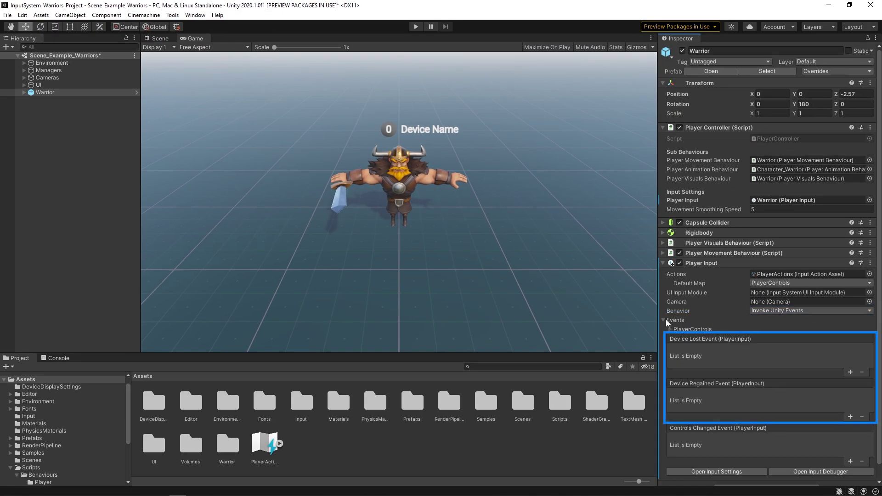
{"action": "left_click", "coordinate": [670, 329]}
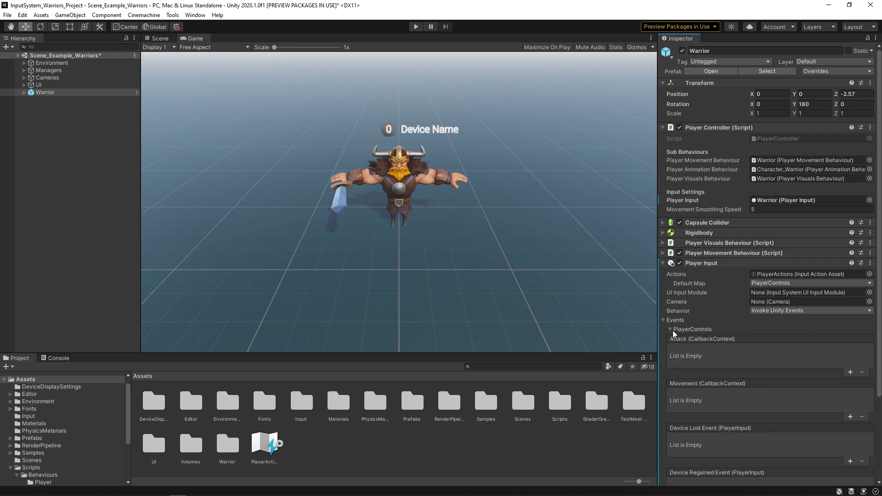
{"action": "scroll", "coordinate": [820, 357], "scroll_direction": "down", "scroll_amount": 5}
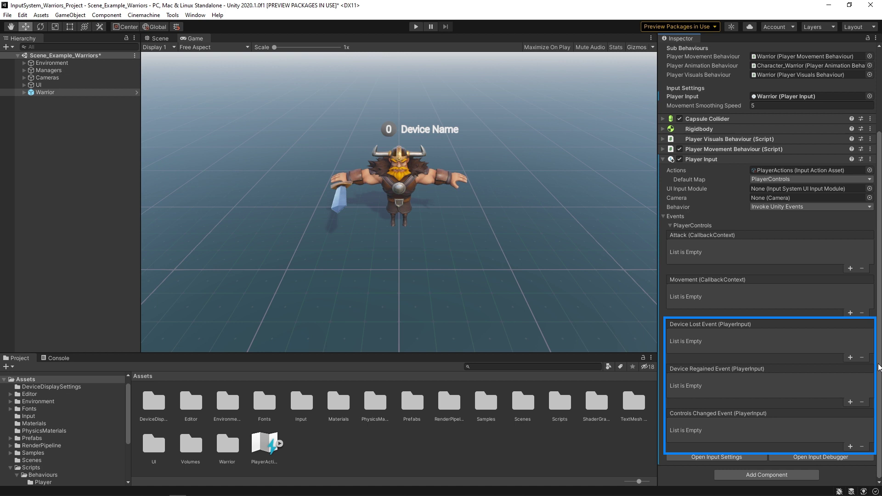
{"action": "scroll", "coordinate": [879, 368], "scroll_direction": "up", "scroll_amount": 5}
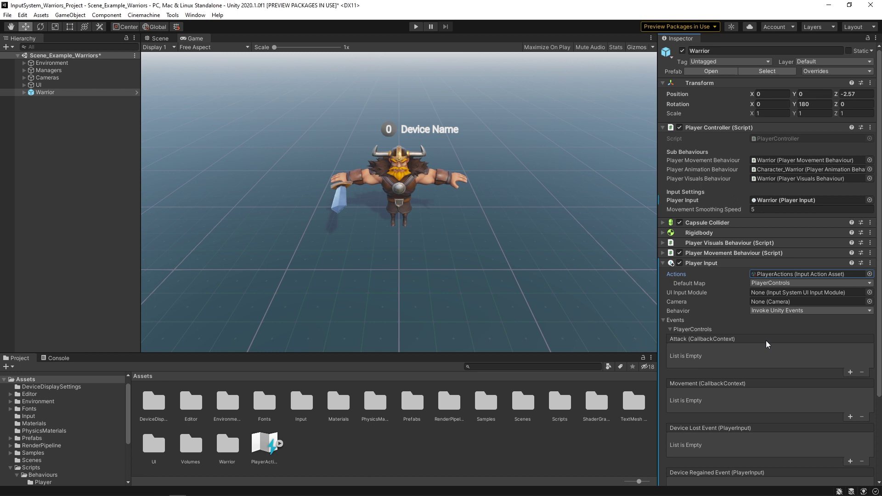
{"action": "left_click", "coordinate": [850, 373]}
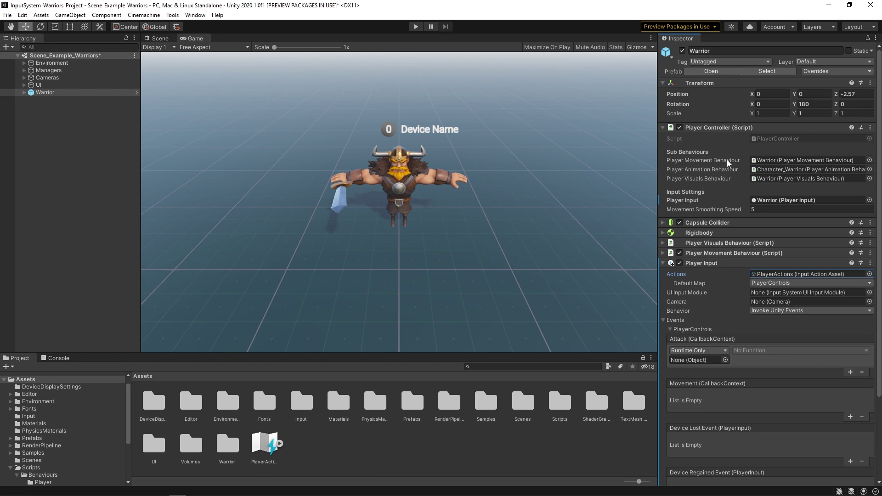
{"action": "left_click_drag", "start_coordinate": [719, 128], "coordinate": [699, 361]}
{"action": "left_click", "coordinate": [761, 351]}
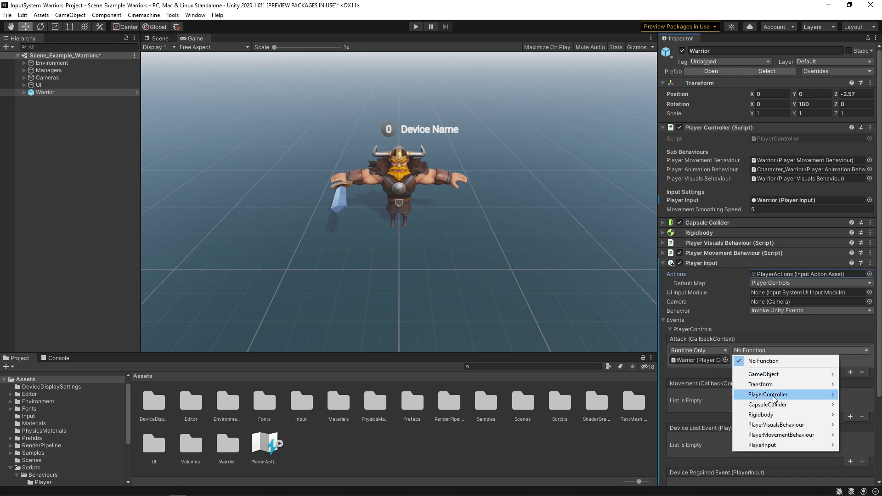
{"action": "mouse_move", "coordinate": [775, 396]}
{"action": "left_click", "coordinate": [662, 170]}
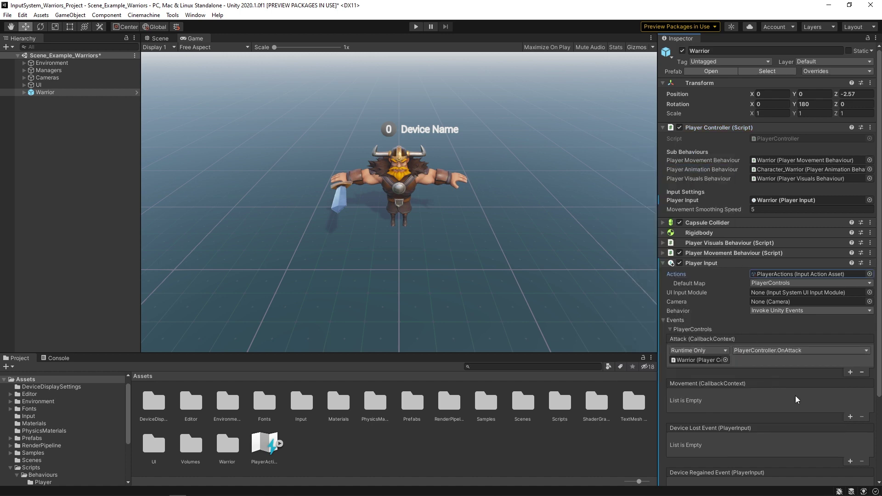
Step: Add a callback to the Movement event that targets the Warrior's Player Controller and calls PlayerController.OnMovement
{"action": "left_click", "coordinate": [850, 417]}
{"action": "left_click_drag", "start_coordinate": [689, 128], "coordinate": [703, 407]}
{"action": "left_click", "coordinate": [763, 395]}
{"action": "mouse_move", "coordinate": [768, 439]}
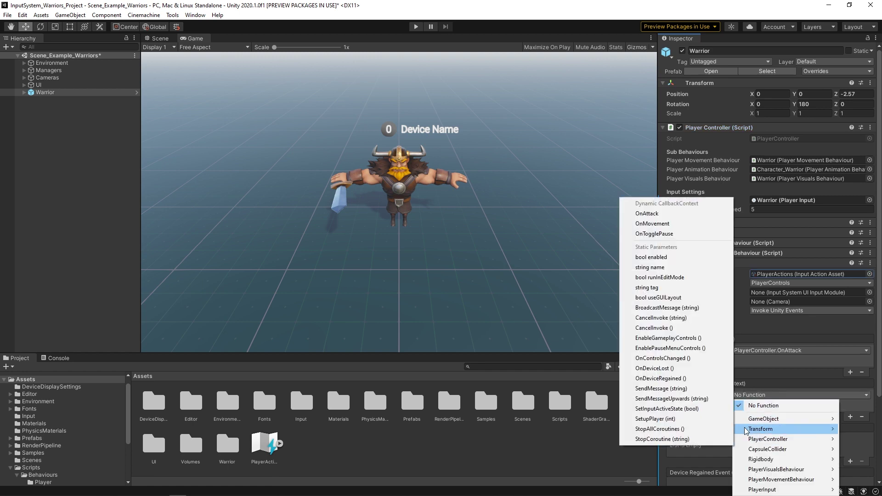
{"action": "left_click", "coordinate": [652, 224]}
Step: Run the scene and steer the Warrior around with the keyboard to test the Movement action
{"action": "left_click", "coordinate": [415, 27]}
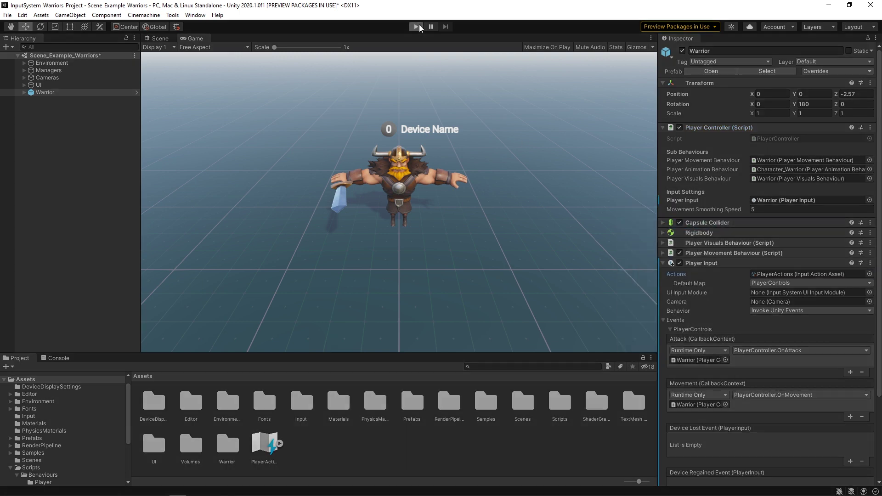
{"action": "key", "text": "d"}
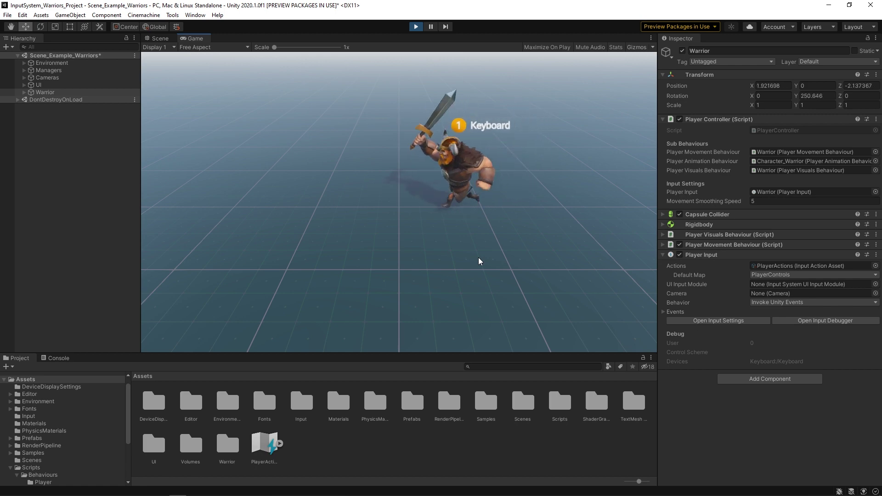
{"action": "key", "text": "a"}
{"action": "key", "text": "s"}
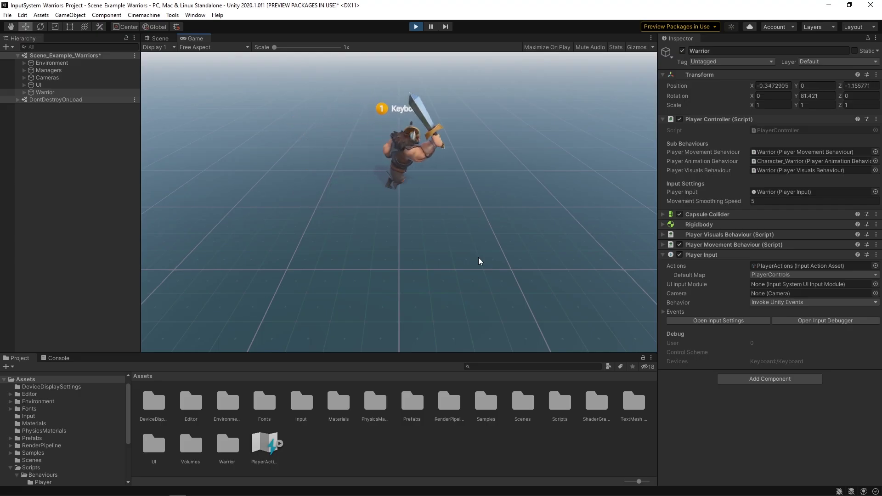
{"action": "key", "text": "s"}
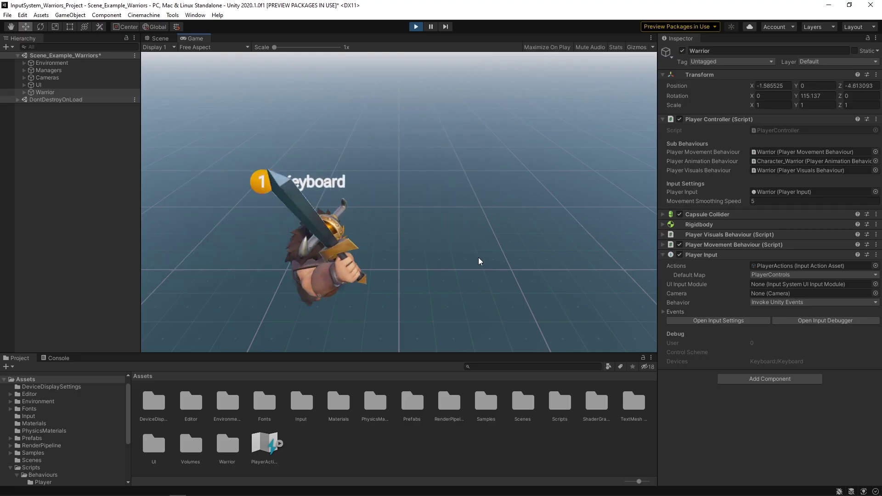
{"action": "key", "text": "w"}
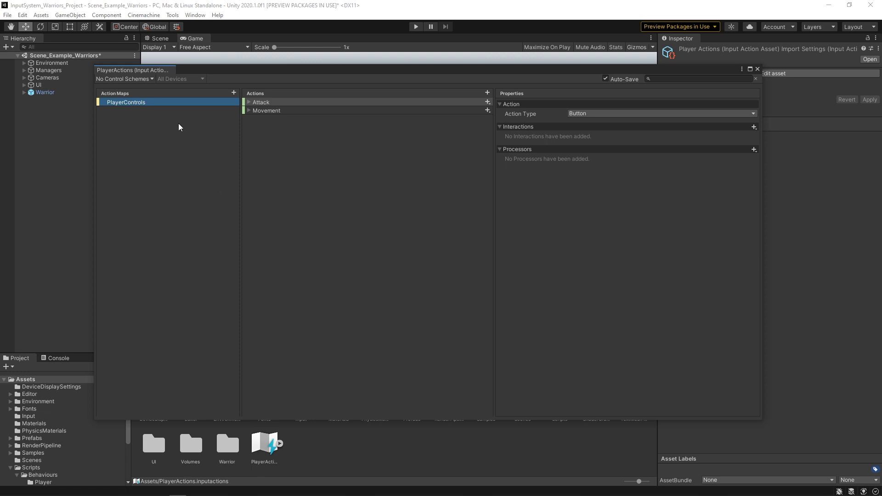
Step: Add a control scheme named Keyboard to the PlayerActions asset, with the Keyboard device as its requirement, and save it
{"action": "left_click", "coordinate": [151, 79]}
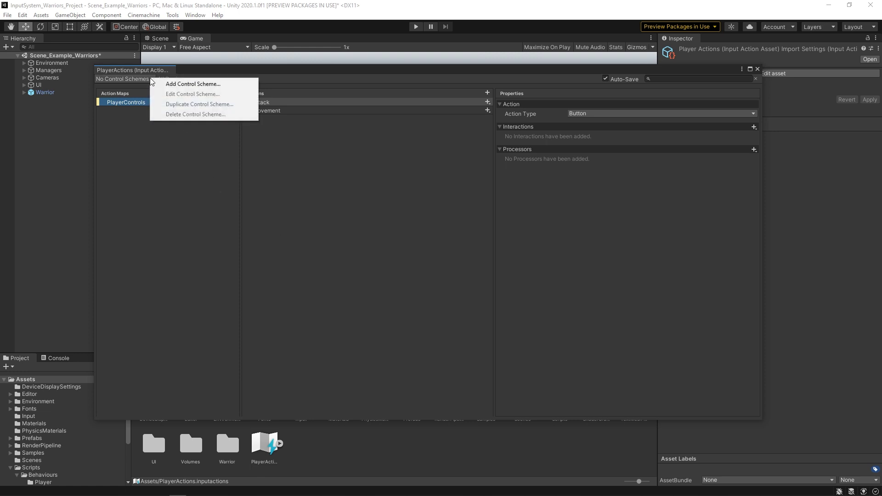
{"action": "left_click", "coordinate": [195, 84]}
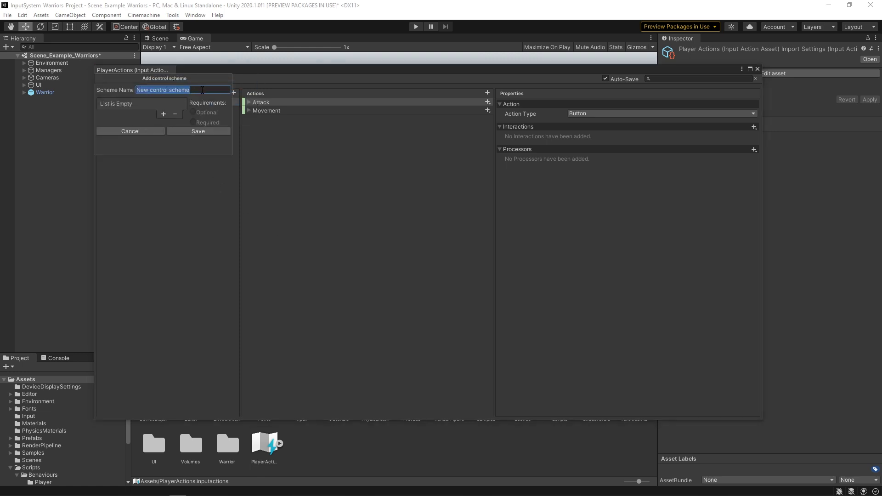
{"action": "type", "text": "Keyboard"}
{"action": "left_click", "coordinate": [164, 113]}
{"action": "left_click", "coordinate": [189, 153]}
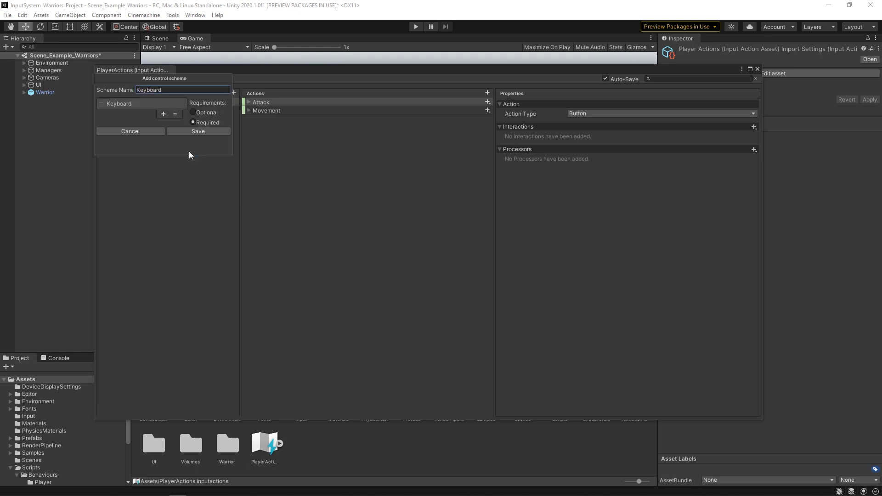
{"action": "left_click", "coordinate": [198, 134]}
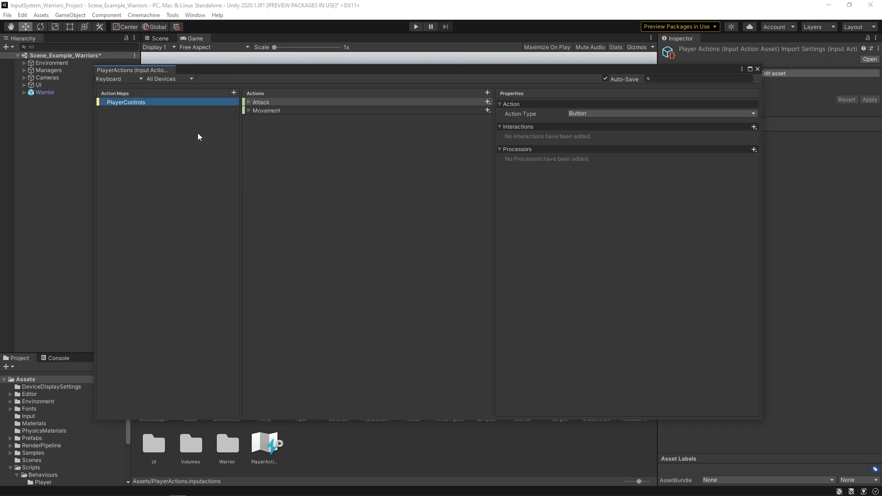
Step: Assign the Attack action's E [Keyboard] binding to the Keyboard control scheme
{"action": "left_click", "coordinate": [248, 102]}
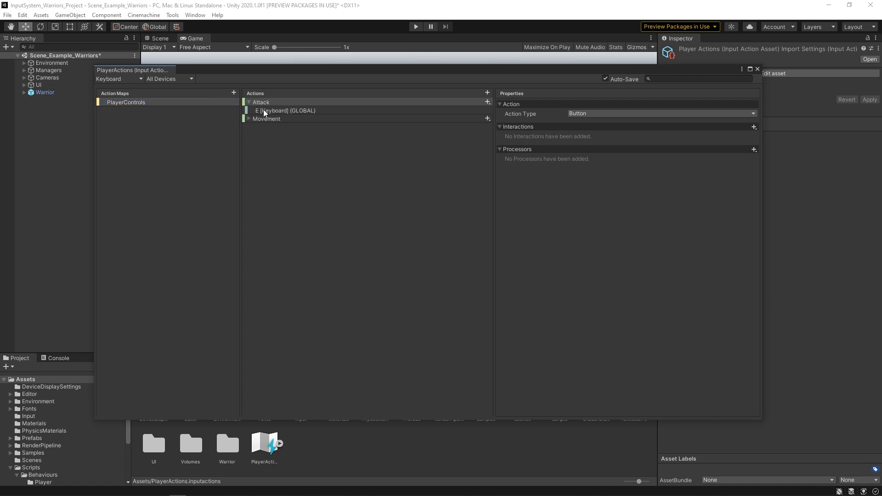
{"action": "left_click", "coordinate": [301, 111]}
{"action": "left_click", "coordinate": [571, 137]}
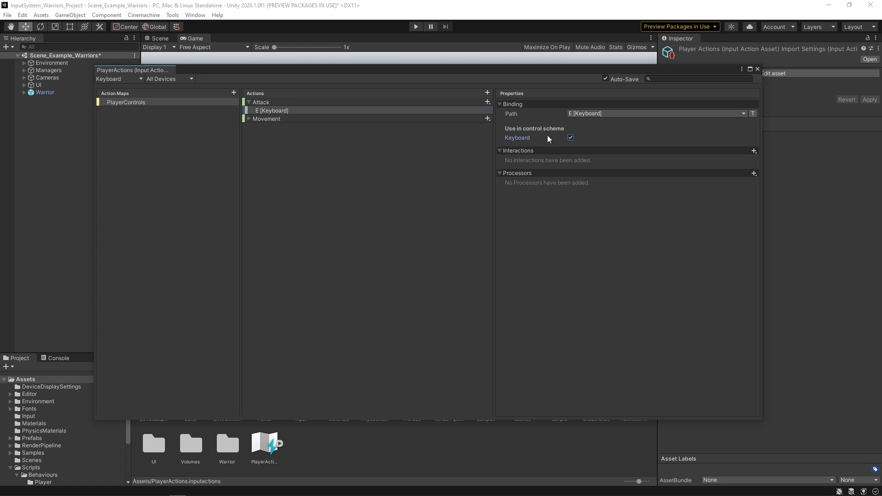
Step: Assign the Up, Down, Left and Right bindings of Movement's WASD Keys composite to the Keyboard control scheme
{"action": "left_click", "coordinate": [249, 118]}
{"action": "double_click", "coordinate": [276, 127]}
{"action": "left_click", "coordinate": [282, 135]}
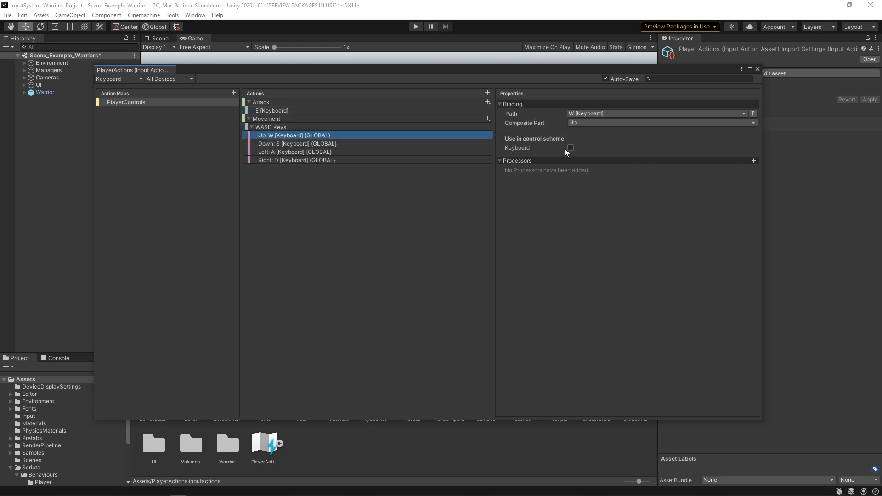
{"action": "left_click", "coordinate": [324, 144]}
{"action": "left_click", "coordinate": [571, 147]}
{"action": "left_click", "coordinate": [363, 151]}
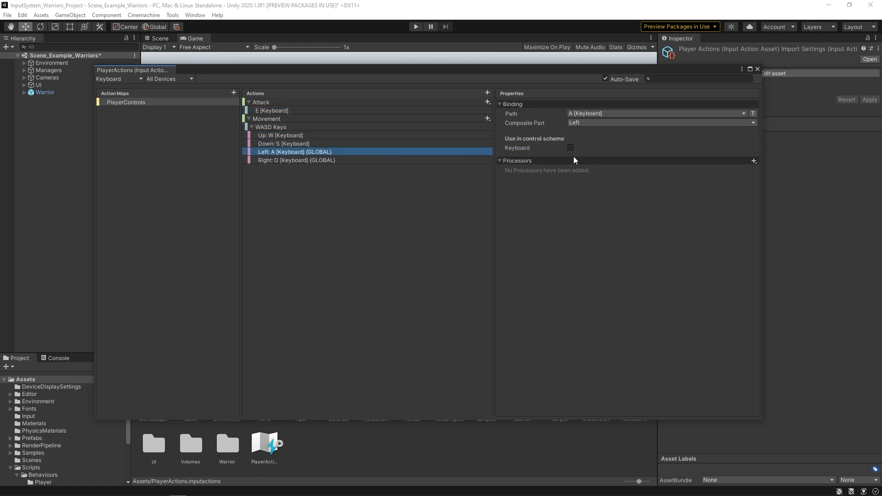
{"action": "left_click", "coordinate": [570, 147]}
{"action": "left_click", "coordinate": [388, 160]}
{"action": "left_click", "coordinate": [570, 148]}
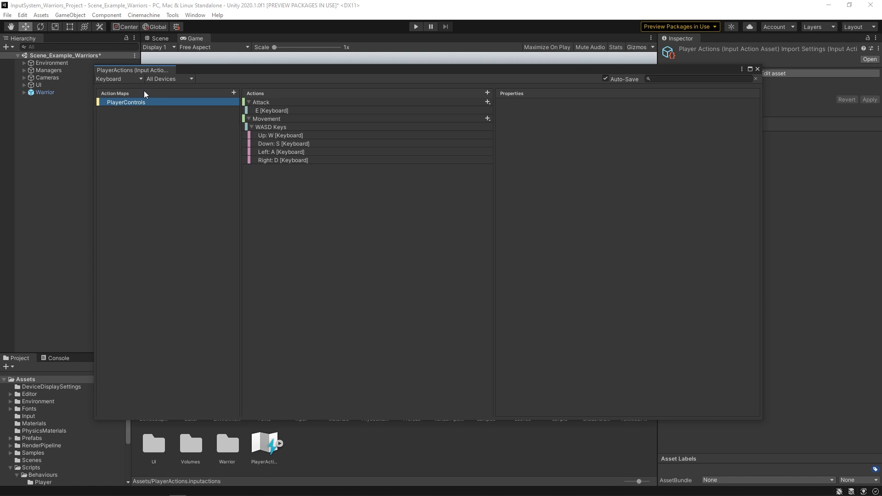
Step: Add a second control scheme named Gamepad, with the Gamepad device in its list, and save it
{"action": "left_click", "coordinate": [137, 79]}
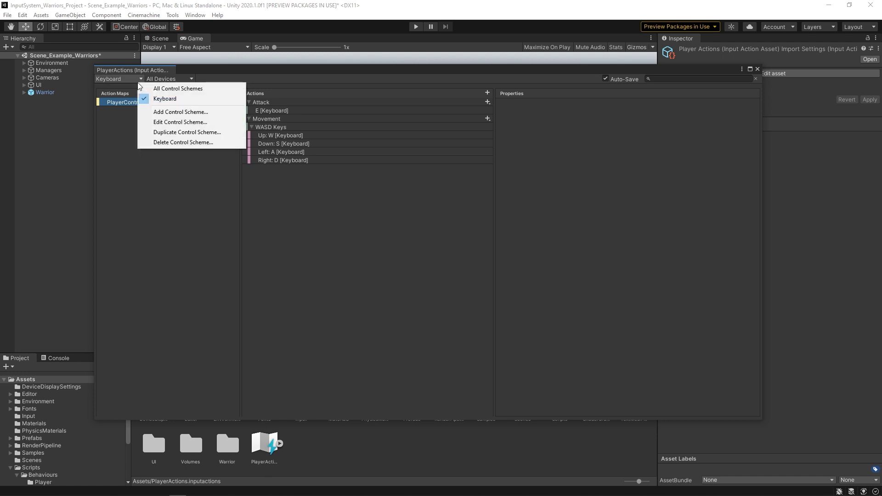
{"action": "left_click", "coordinate": [167, 112]}
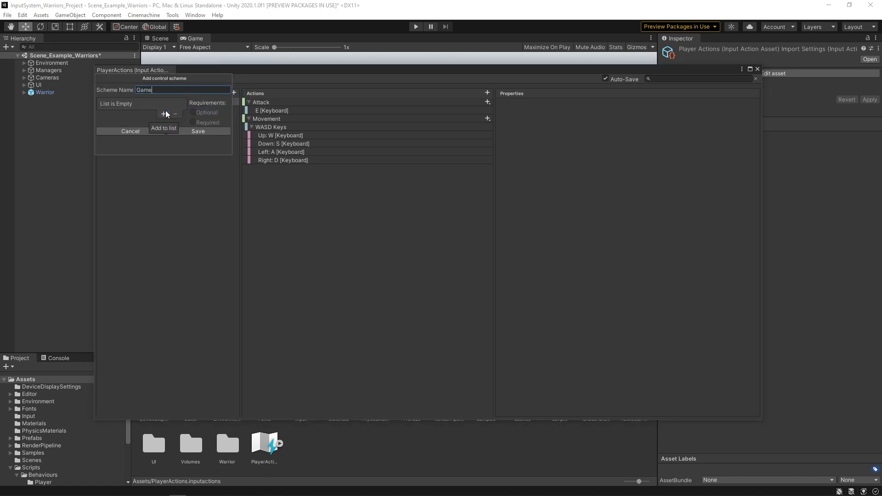
{"action": "type", "text": "Gamepad"}
{"action": "left_click", "coordinate": [165, 114]}
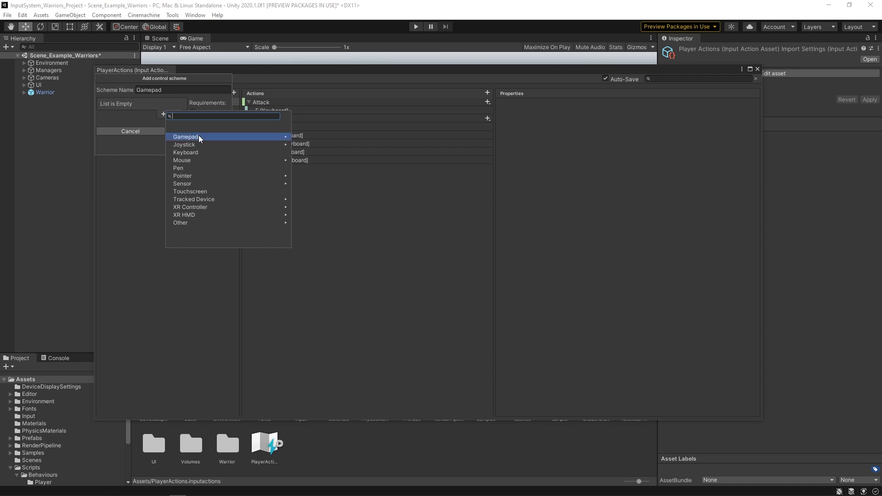
{"action": "left_click", "coordinate": [198, 136]}
{"action": "left_click", "coordinate": [199, 136]}
{"action": "left_click", "coordinate": [197, 133]}
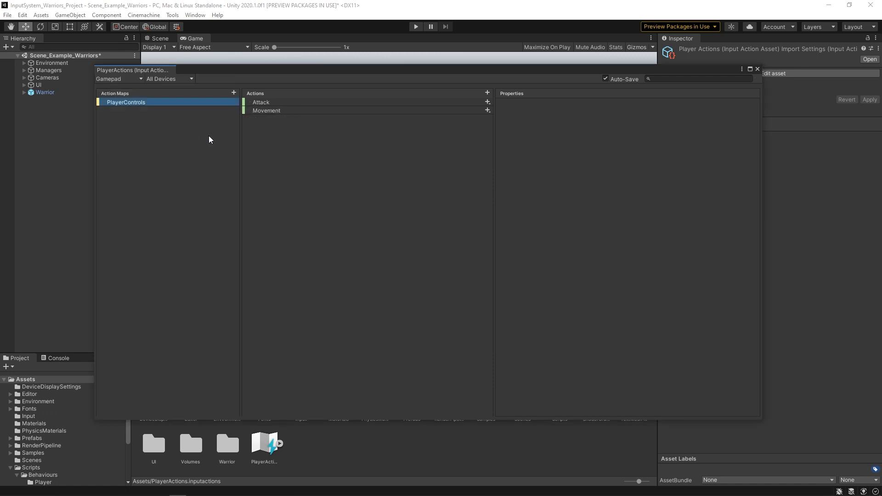
Step: Add a binding to the Movement action in the Gamepad scheme and set its path to Left Stick [Gamepad]
{"action": "left_click", "coordinate": [487, 111]}
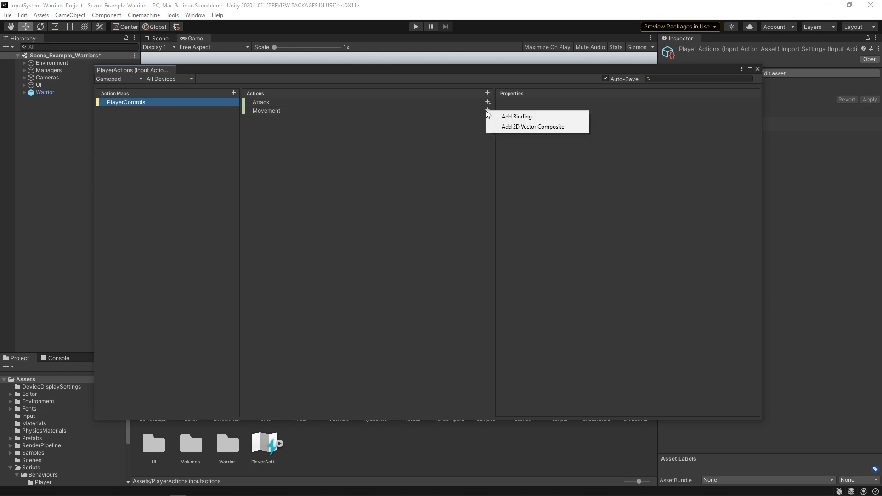
{"action": "left_click", "coordinate": [497, 117]}
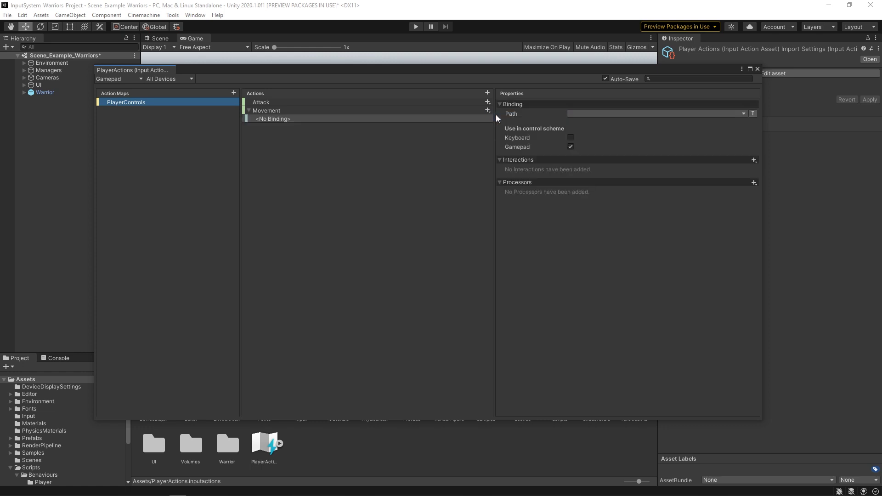
{"action": "left_click", "coordinate": [585, 115]}
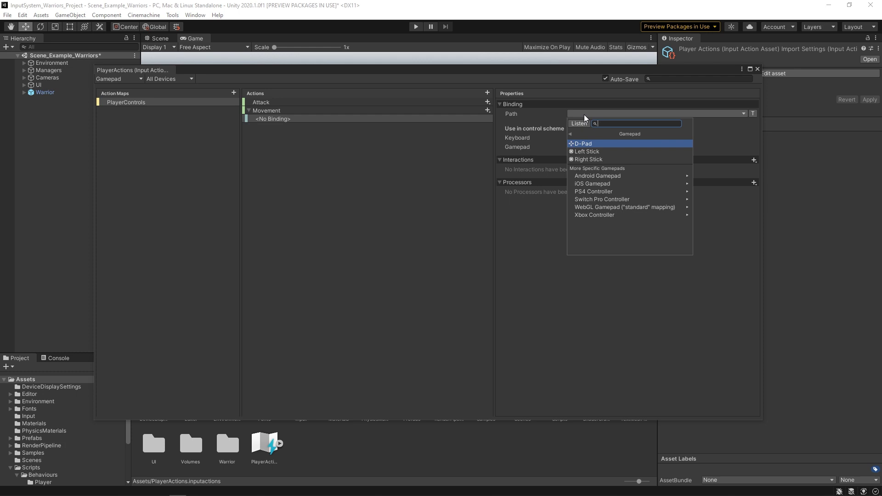
{"action": "left_click", "coordinate": [586, 152]}
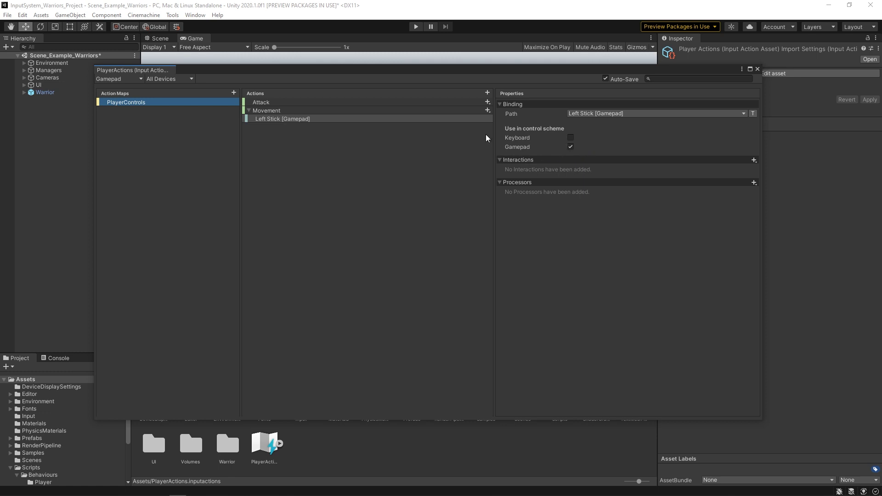
Step: Add a binding to the Attack action in the Gamepad scheme and set its path to the gamepad's Button South
{"action": "left_click", "coordinate": [488, 103]}
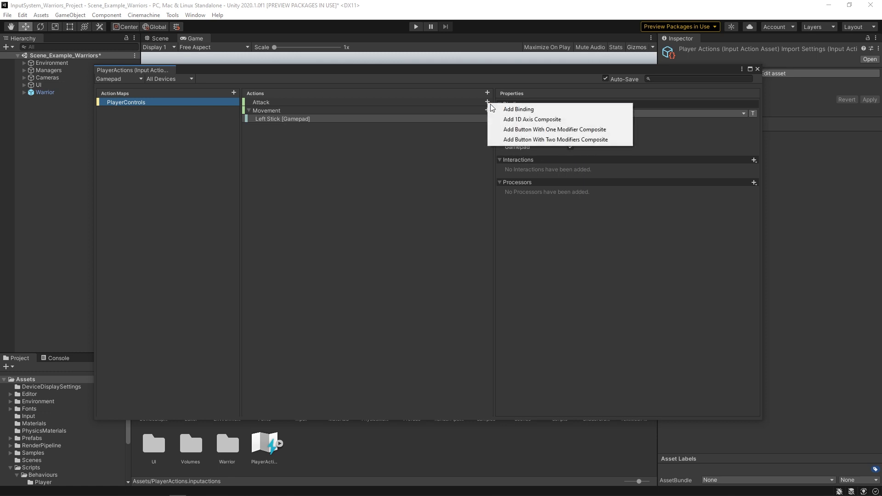
{"action": "left_click", "coordinate": [500, 109]}
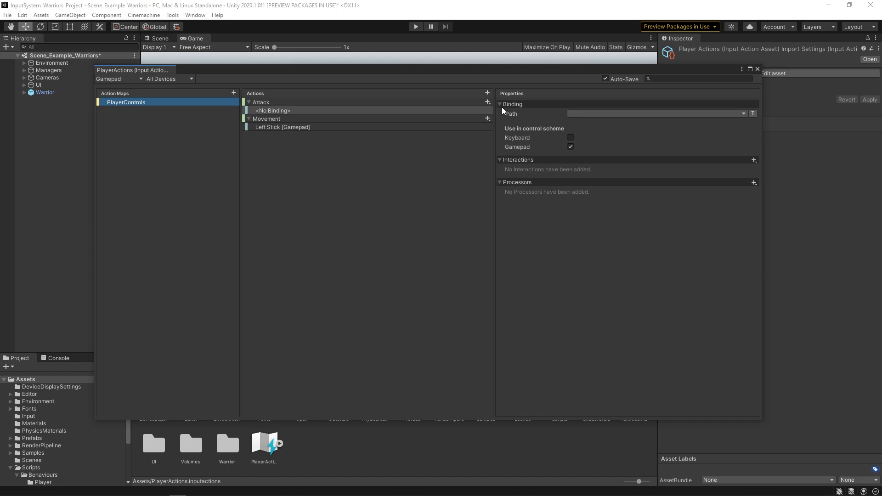
{"action": "left_click", "coordinate": [581, 115]}
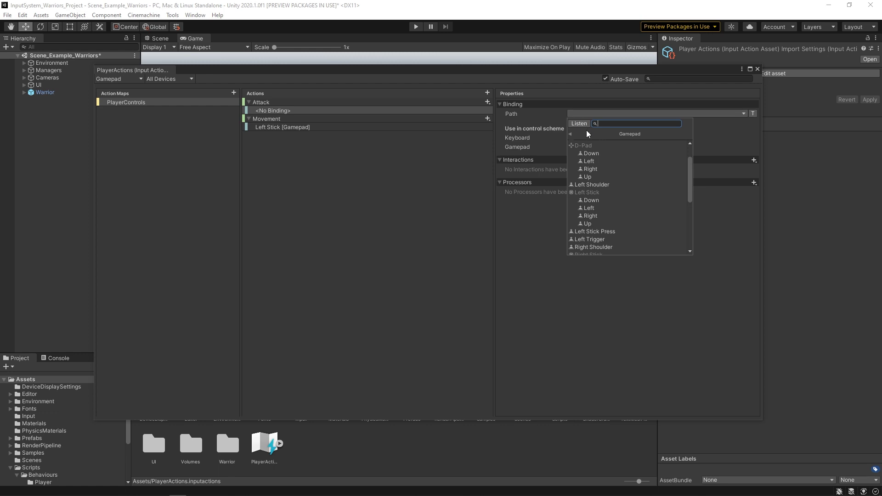
{"action": "scroll", "coordinate": [599, 164], "scroll_direction": "up", "scroll_amount": 2}
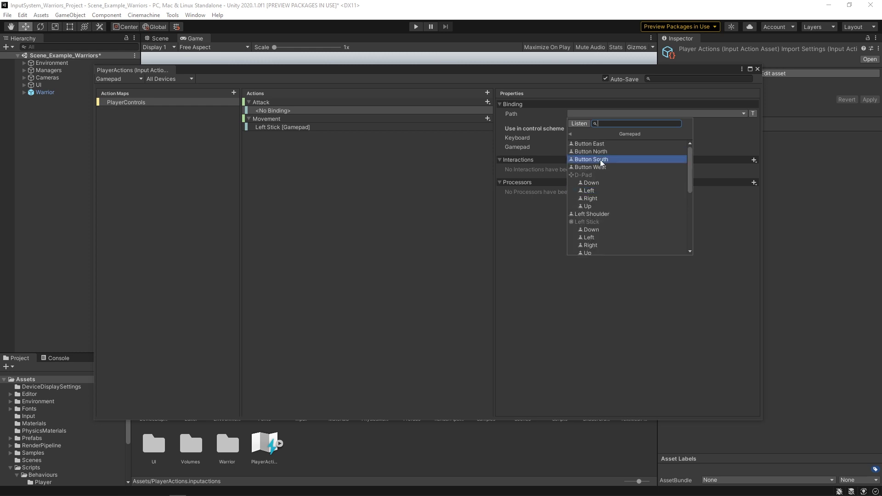
{"action": "left_click", "coordinate": [600, 160]}
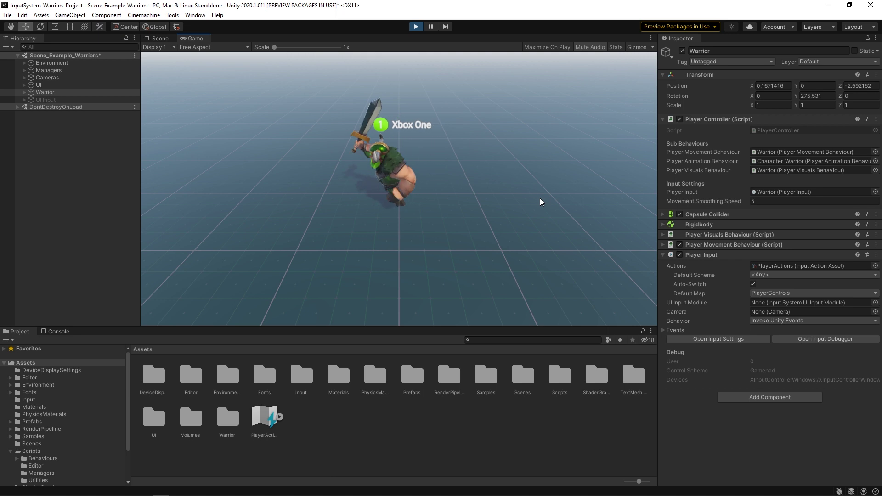
Step: Test switching from gamepad to keyboard control in the running scene by moving the Warrior in several directions
{"action": "key", "text": "w"}
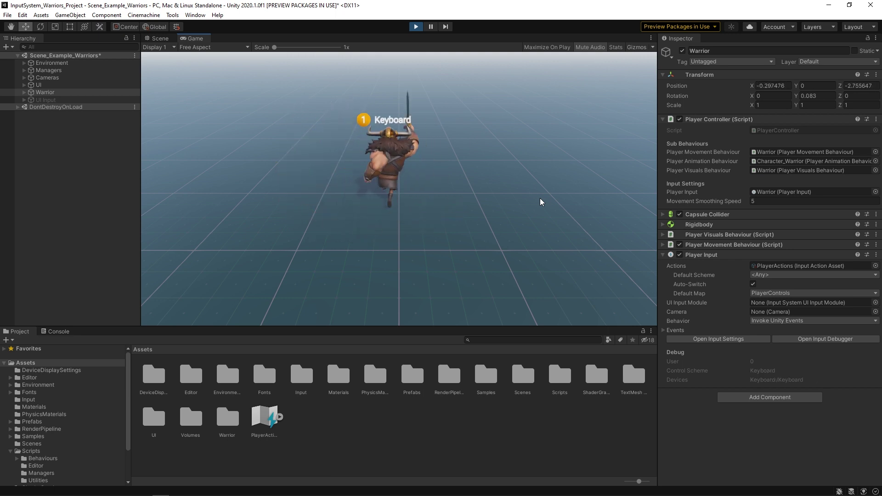
{"action": "key", "text": "s"}
{"action": "key", "text": "space"}
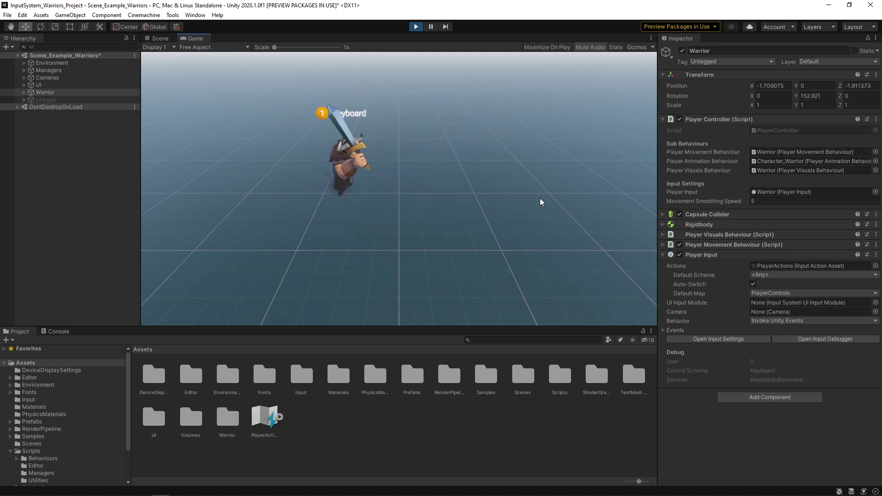
{"action": "key", "text": "d"}
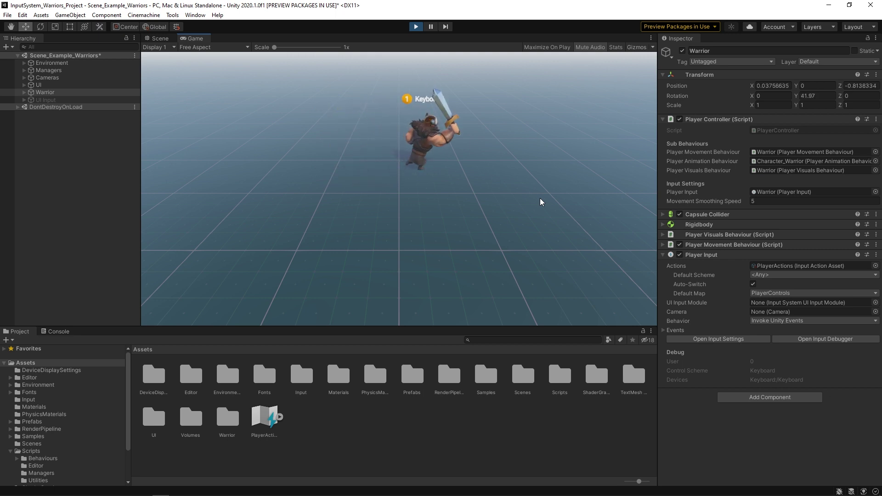
{"action": "key", "text": "s"}
{"action": "key", "text": "a"}
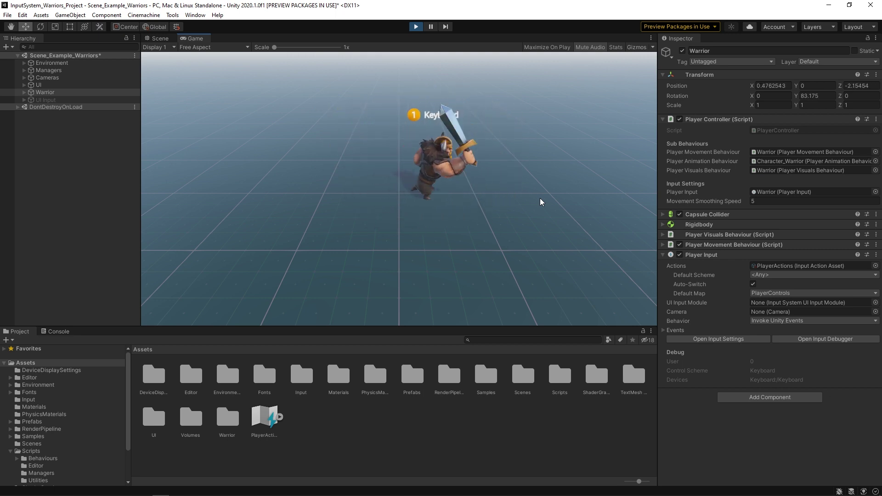
{"action": "key", "text": "a"}
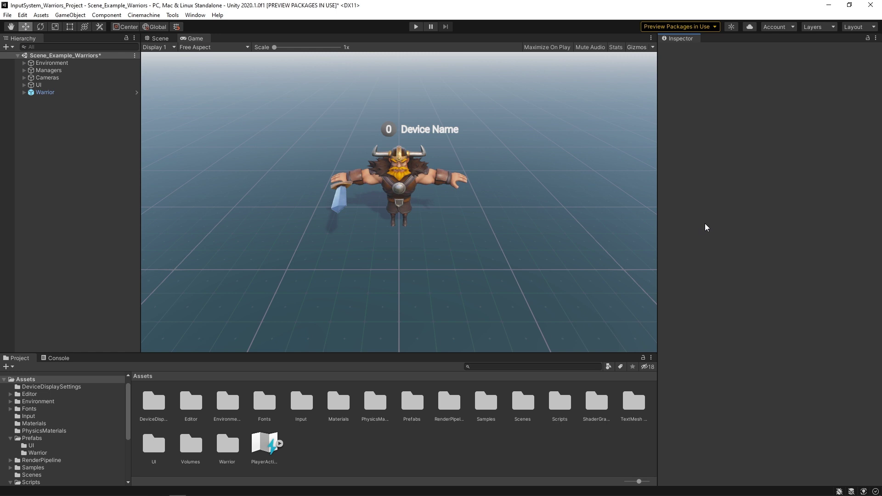
Step: Open the Input Debugger to inspect the connected input devices
{"action": "left_click", "coordinate": [195, 16]}
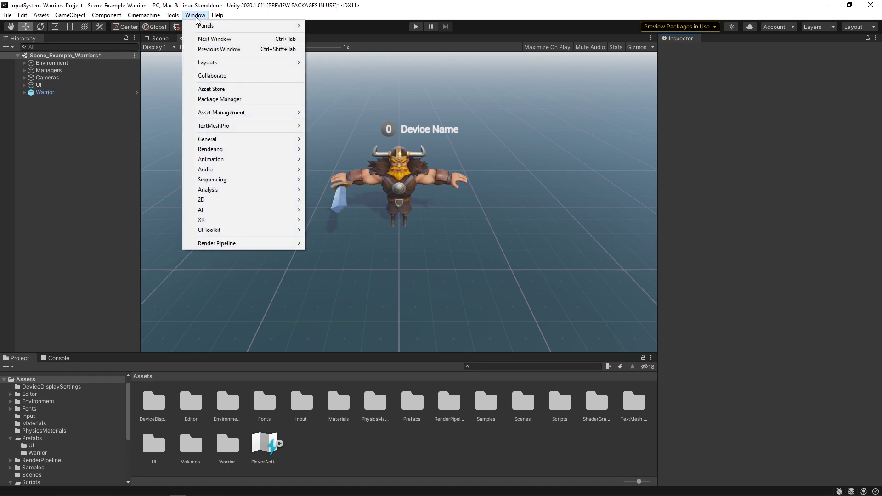
{"action": "mouse_move", "coordinate": [216, 190]}
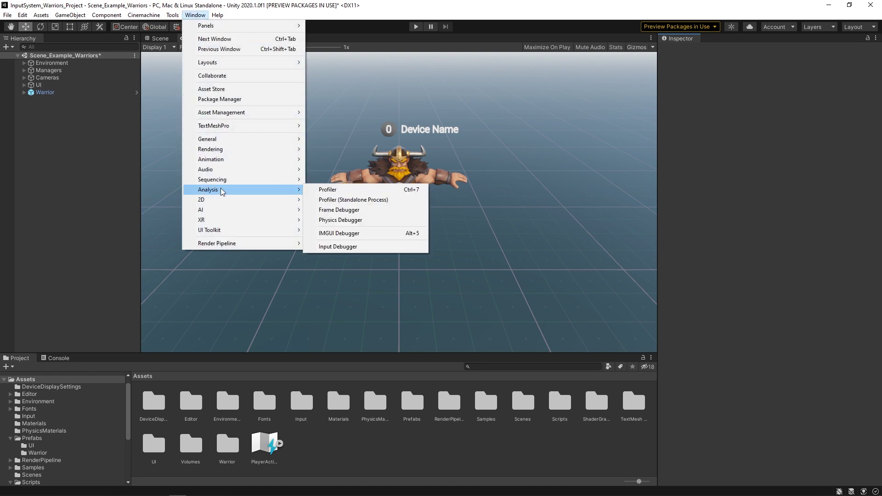
{"action": "left_click", "coordinate": [368, 250]}
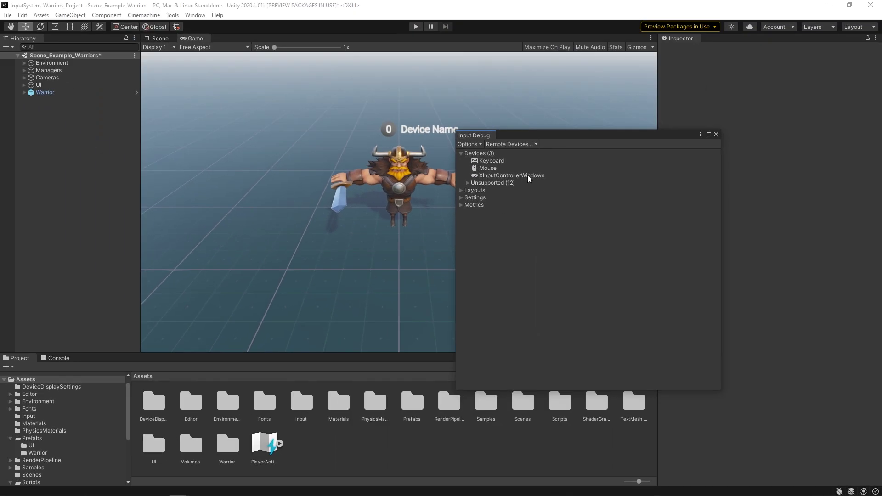
Step: Open the XInputControllerWindows device's details from the Input Debugger to examine its controls, and reposition the details window
{"action": "double_click", "coordinate": [529, 175]}
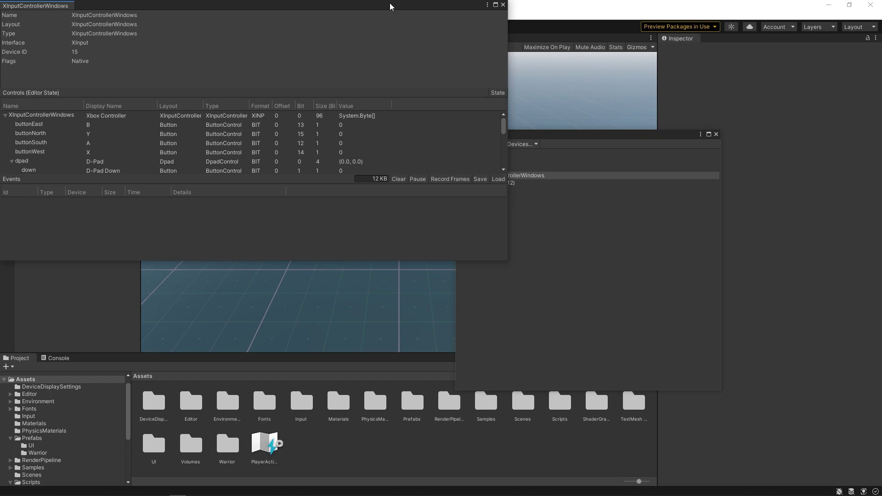
{"action": "left_click_drag", "start_coordinate": [390, 4], "coordinate": [449, 87]}
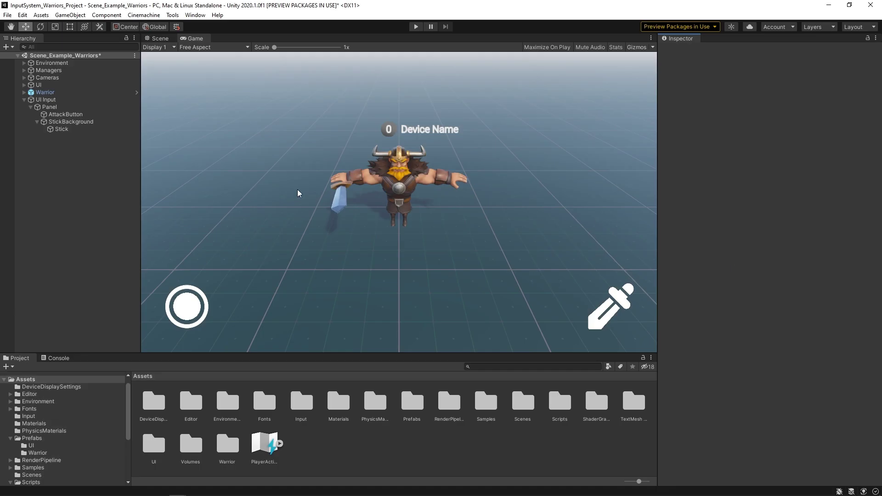
Step: Inspect the Stick object's On-Screen Stick component and show the available choices for its Control Path
{"action": "left_click", "coordinate": [62, 129]}
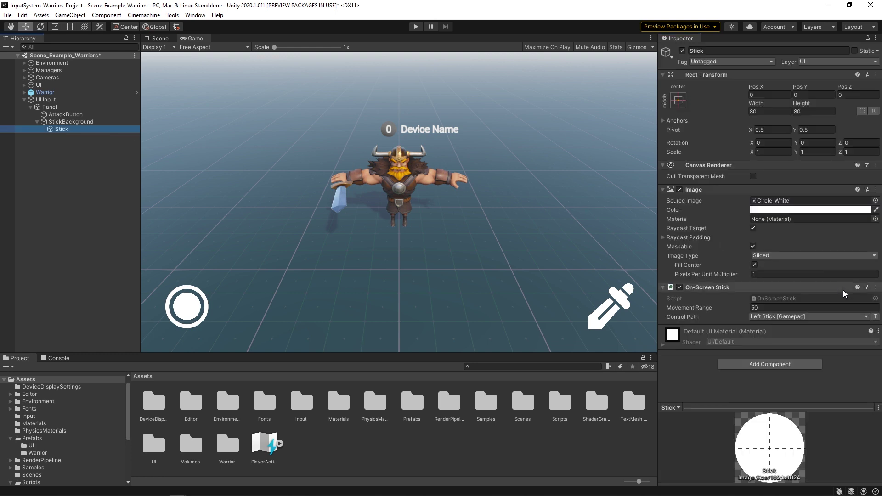
{"action": "left_click", "coordinate": [839, 317]}
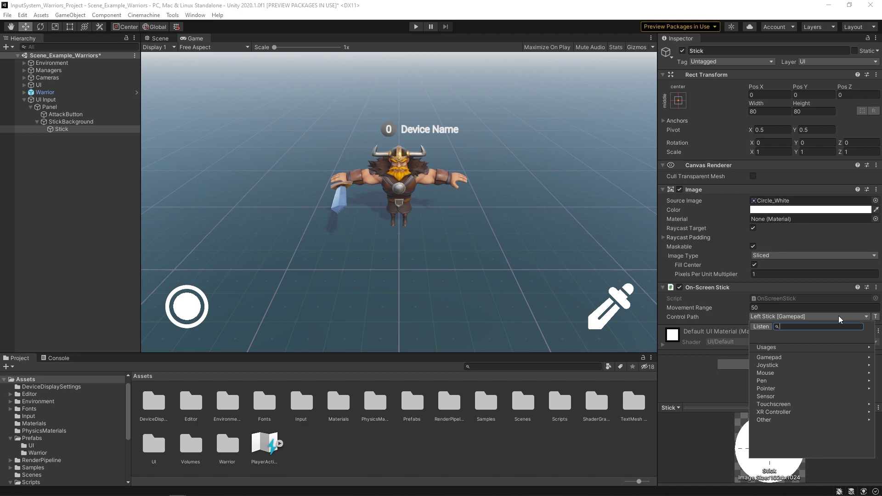
Step: Run the scene, inspect the Gamepad entry among the Input Debugger's devices, and close the debugger
{"action": "key", "text": "ctrl+p"}
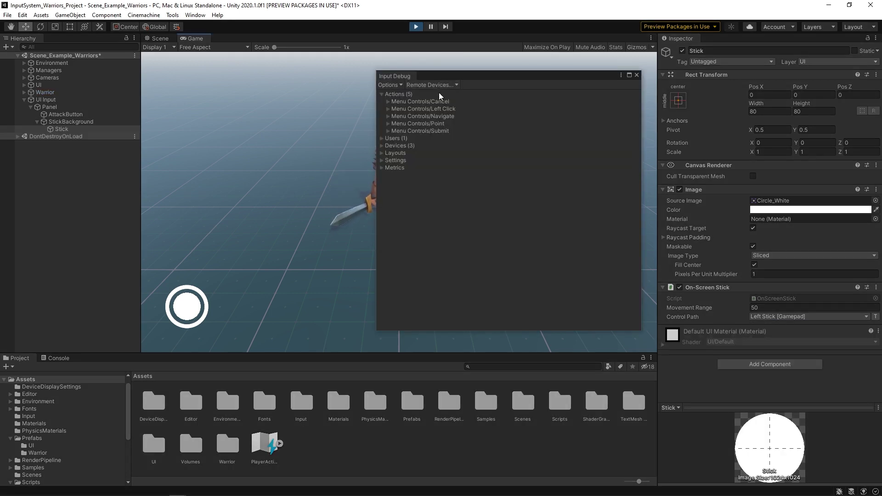
{"action": "left_click", "coordinate": [382, 146]}
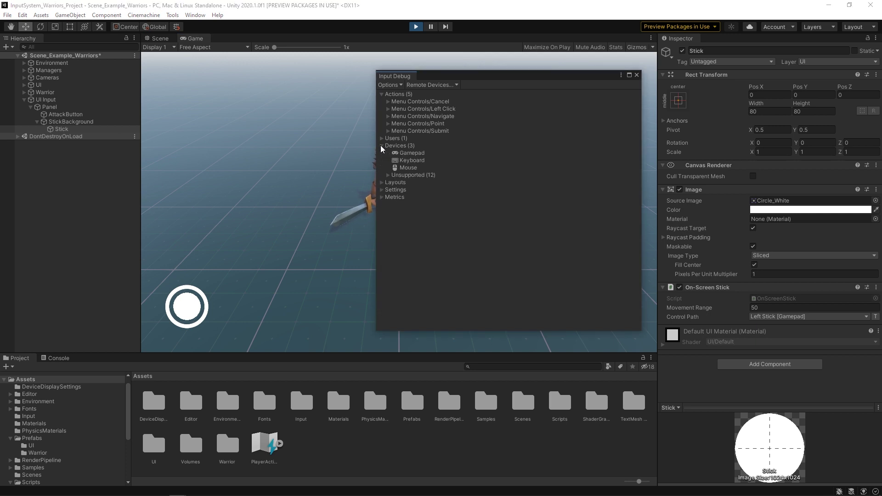
{"action": "left_click", "coordinate": [434, 154]}
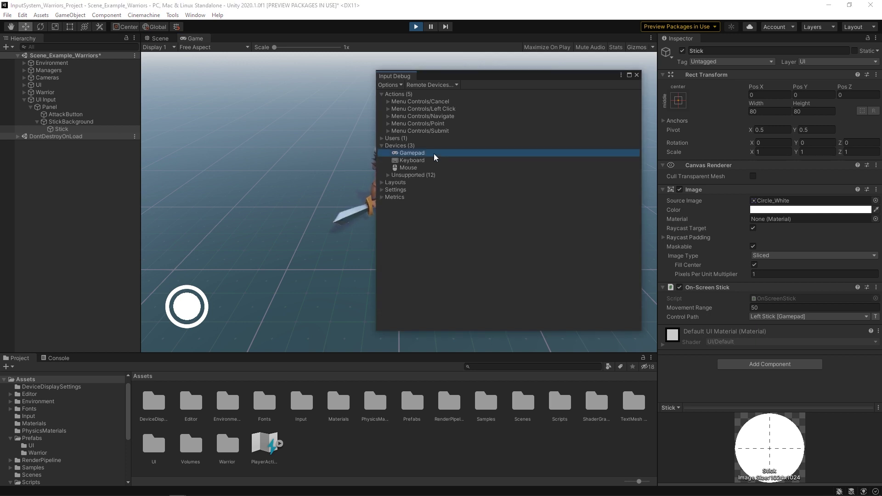
{"action": "left_click", "coordinate": [636, 75]}
Step: Test the on-screen controls in the running scene by moving the Warrior with the virtual stick and attacking with the sword button
{"action": "left_click", "coordinate": [189, 308]}
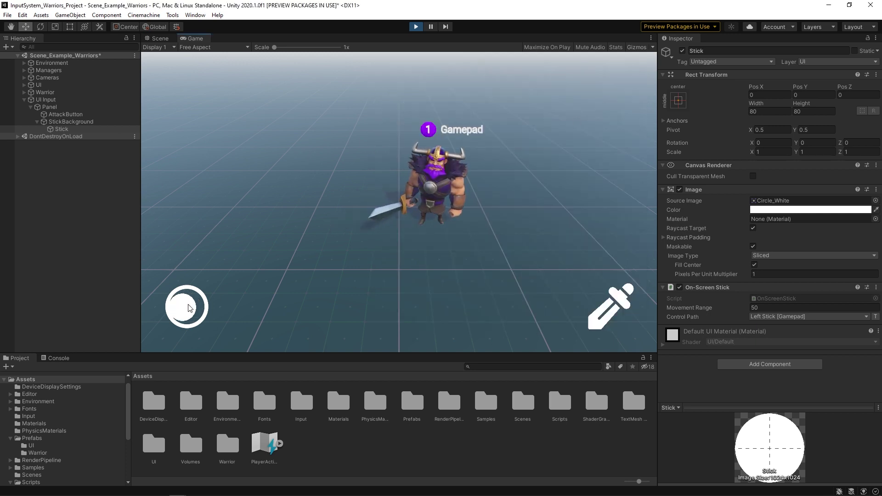
{"action": "left_click_drag", "start_coordinate": [189, 308], "coordinate": [181, 330]}
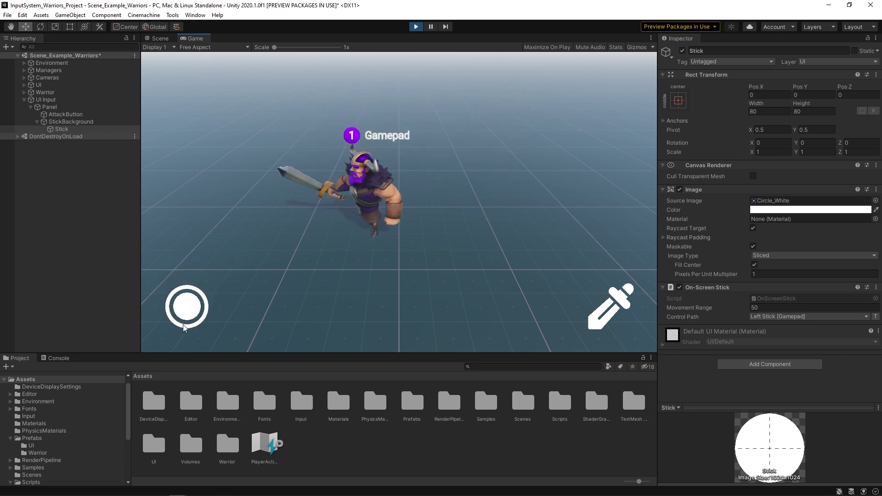
{"action": "left_click", "coordinate": [621, 305]}
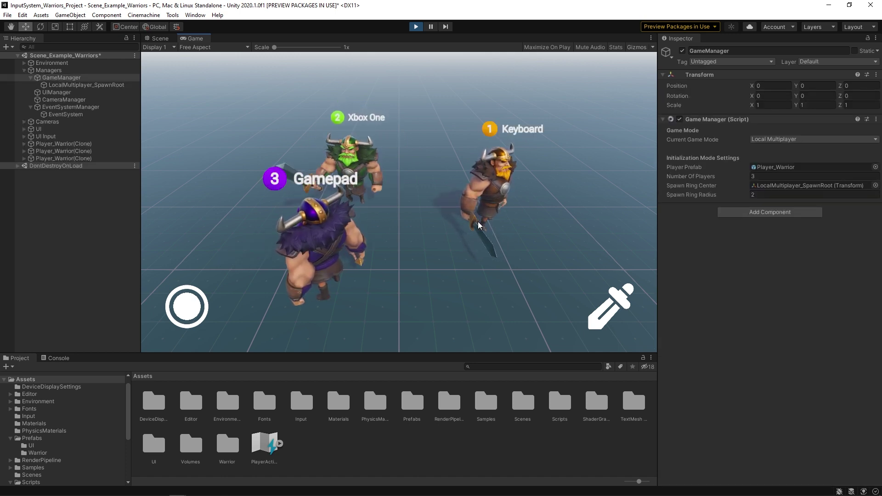
Step: Test the keyboard player in the running local multiplayer scene by moving its Warrior left and right and attacking
{"action": "key", "text": "a"}
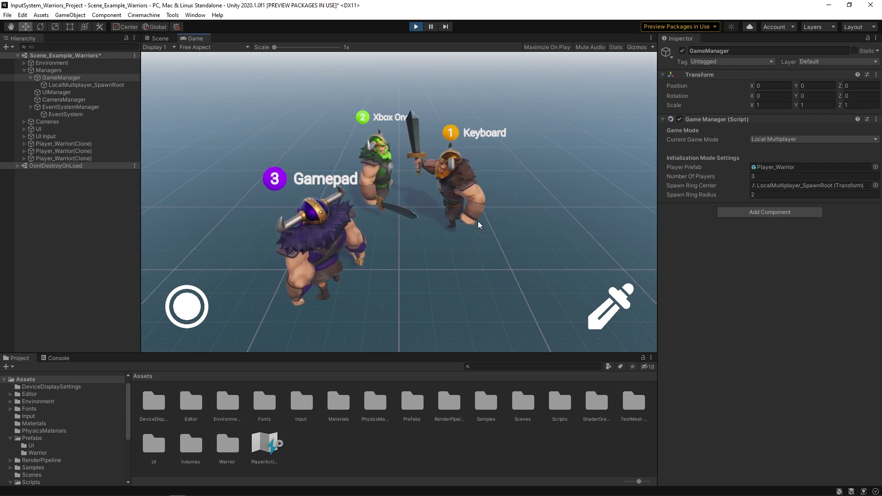
{"action": "key", "text": "d"}
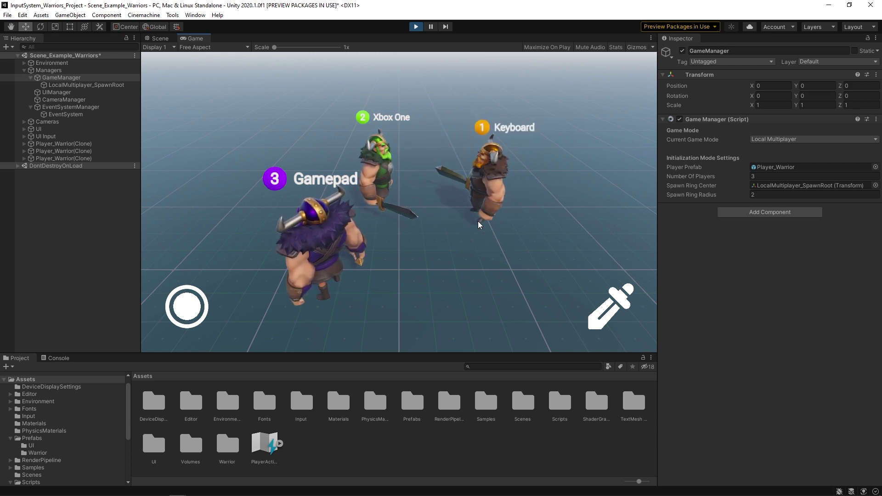
{"action": "key", "text": "space"}
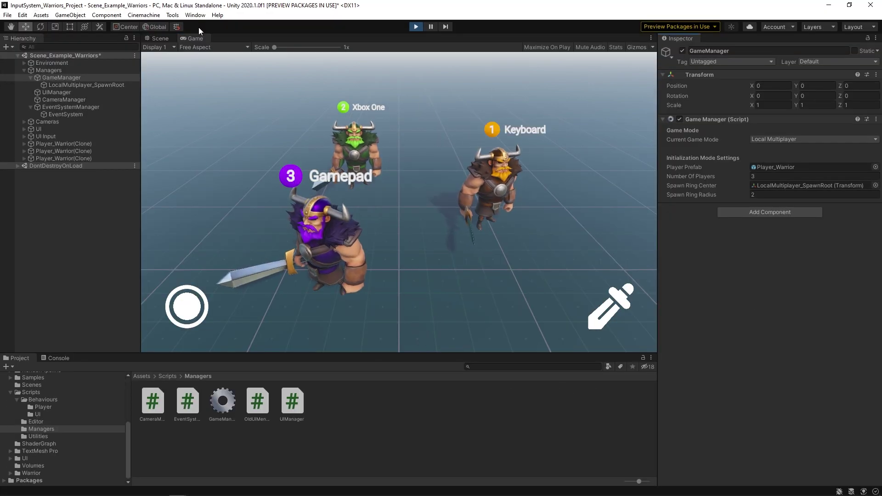
Step: Open the Input Debugger, expand User #0, User #1 and User #2 to examine their control schemes, and move the window off the Warriors
{"action": "left_click", "coordinate": [196, 15]}
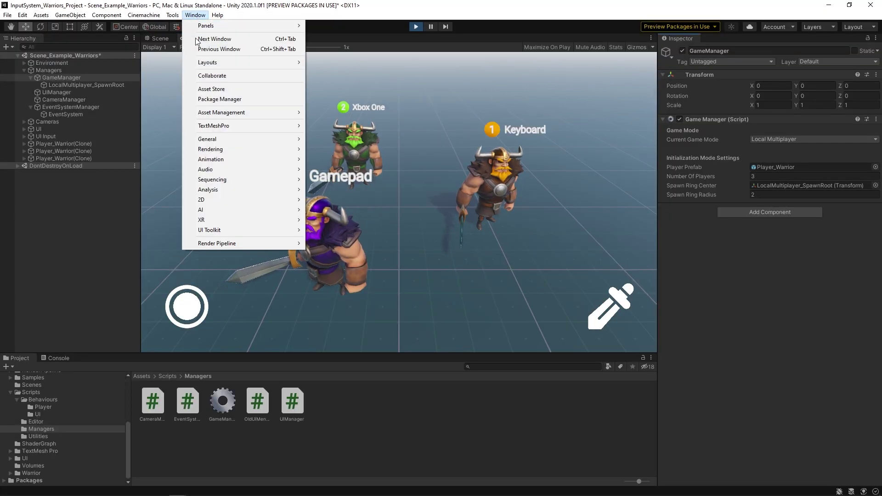
{"action": "mouse_move", "coordinate": [216, 193]}
{"action": "left_click", "coordinate": [366, 246]}
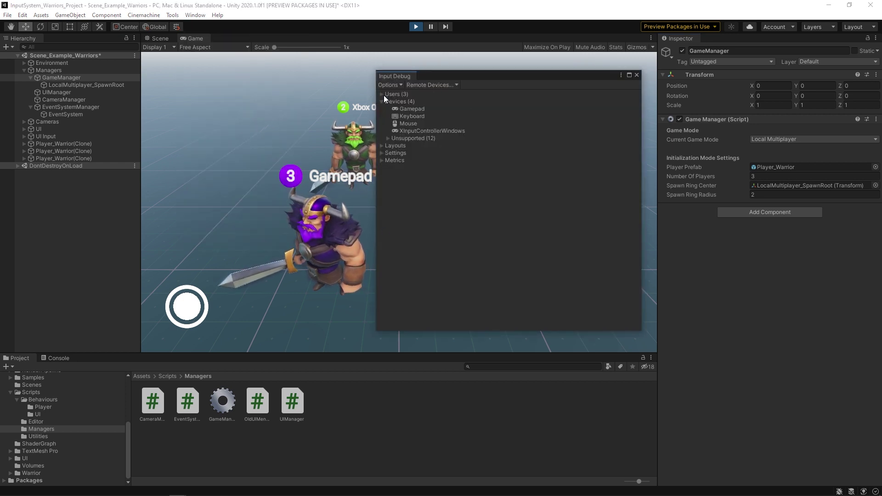
{"action": "left_click", "coordinate": [381, 93]}
{"action": "left_click", "coordinate": [387, 101]}
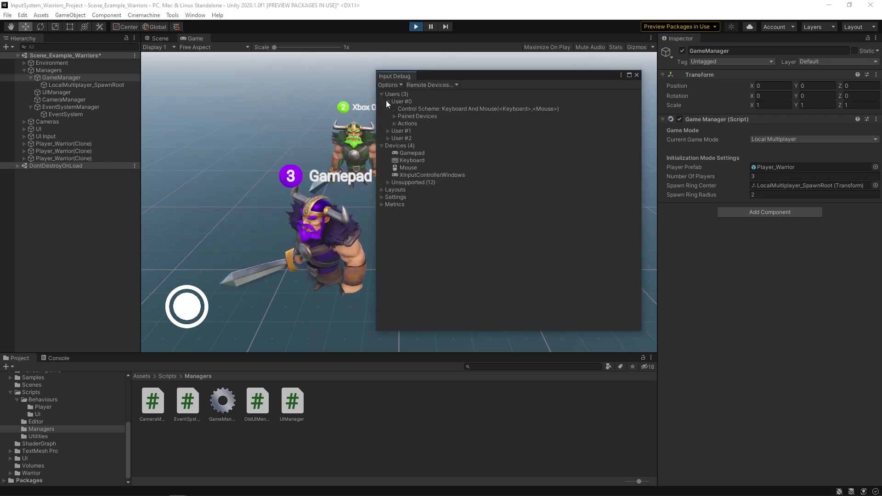
{"action": "left_click", "coordinate": [391, 130]}
{"action": "left_click", "coordinate": [388, 160]}
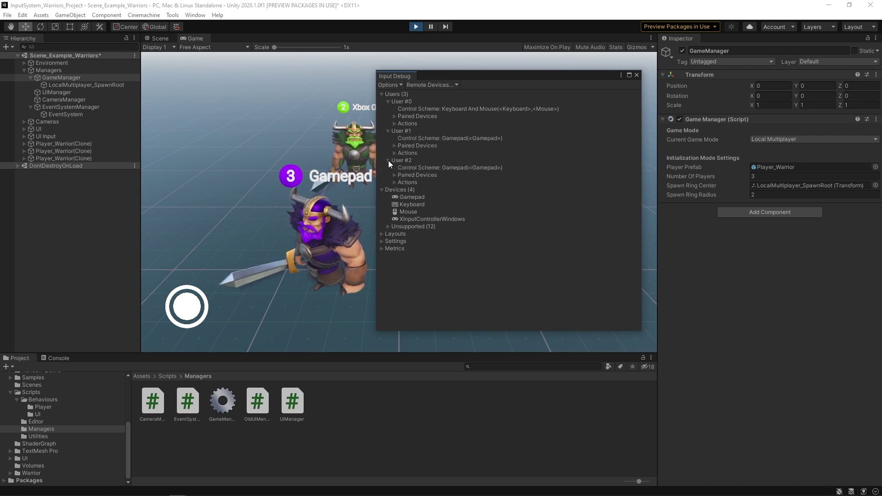
{"action": "left_click_drag", "start_coordinate": [460, 77], "coordinate": [504, 94]}
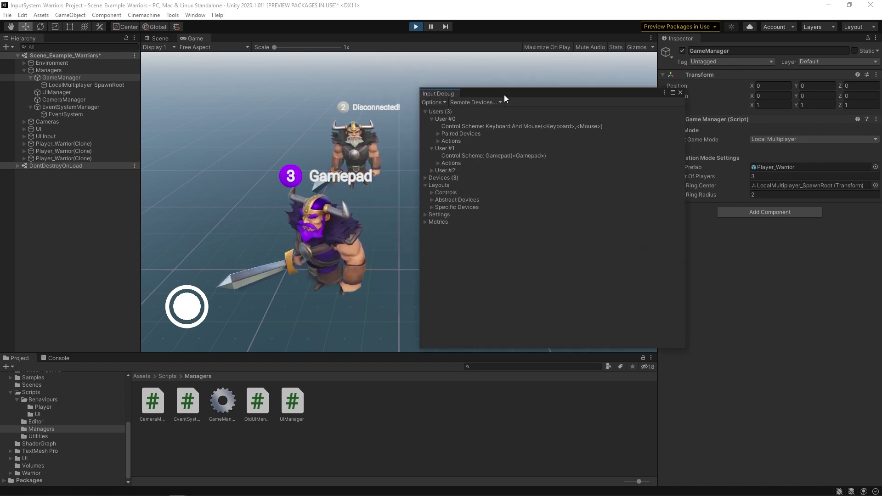